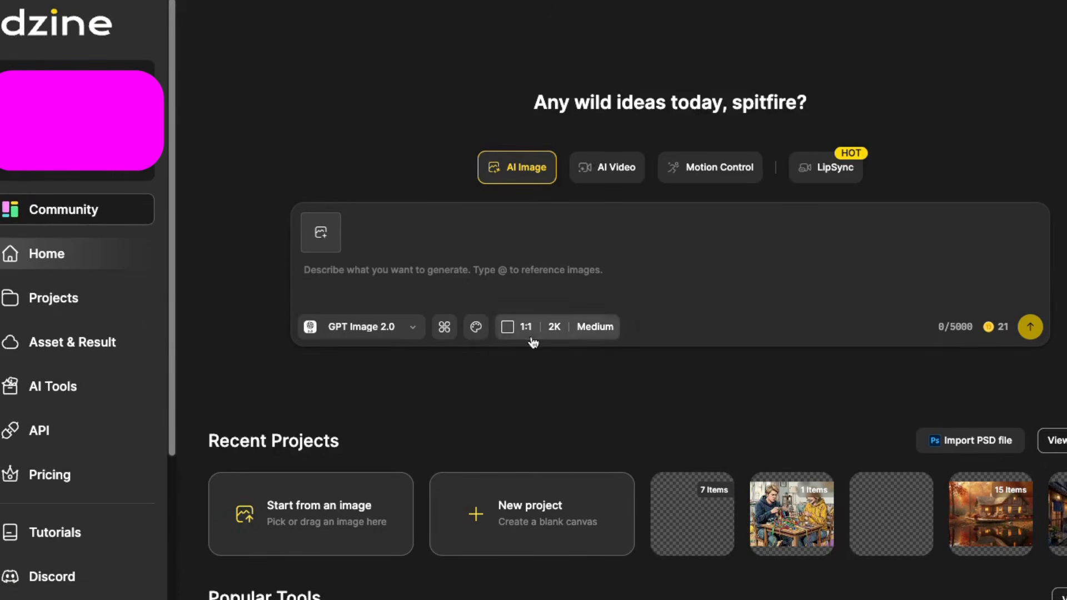
Step: Look through the home page's recent projects, popular tools, tutorials, custom styles and category sections
{"action": "scroll", "coordinate": [493, 333], "scroll_direction": "down", "scroll_amount": 5}
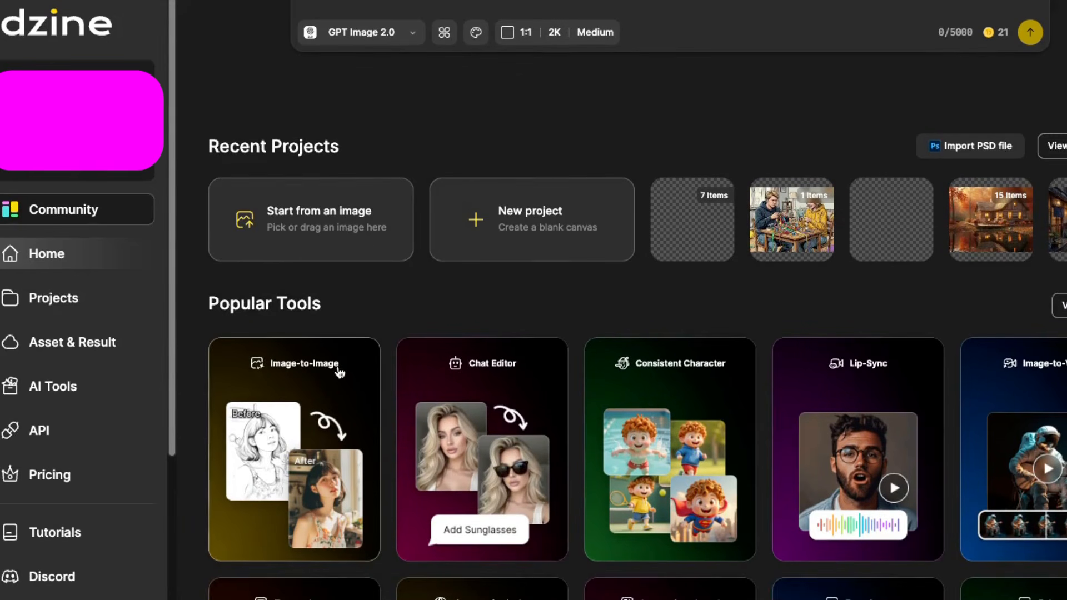
{"action": "scroll", "coordinate": [269, 121], "scroll_direction": "down", "scroll_amount": 5}
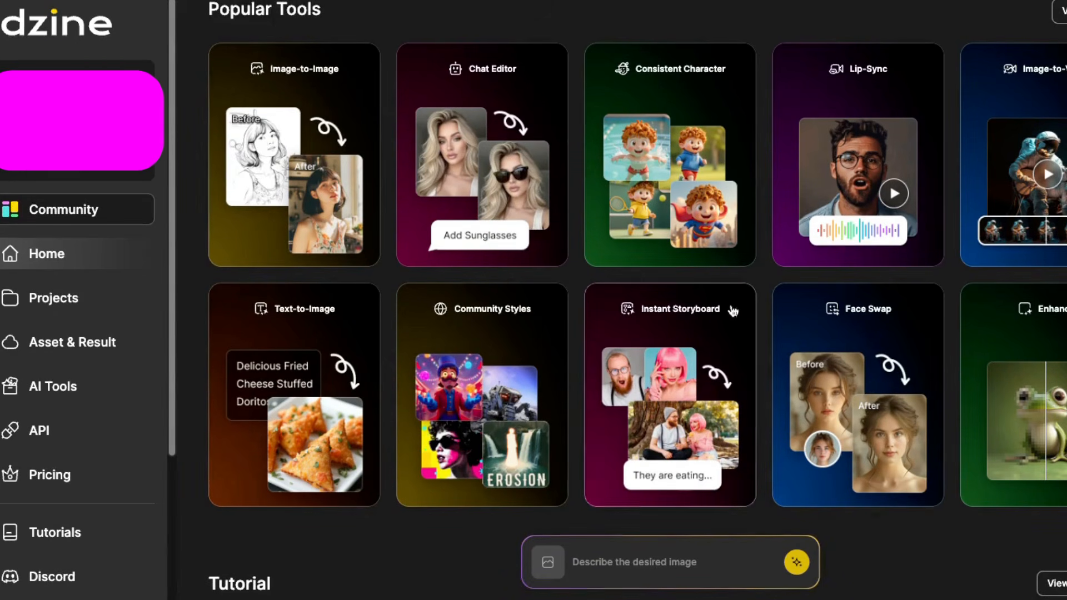
{"action": "scroll", "coordinate": [359, 520], "scroll_direction": "down", "scroll_amount": 14}
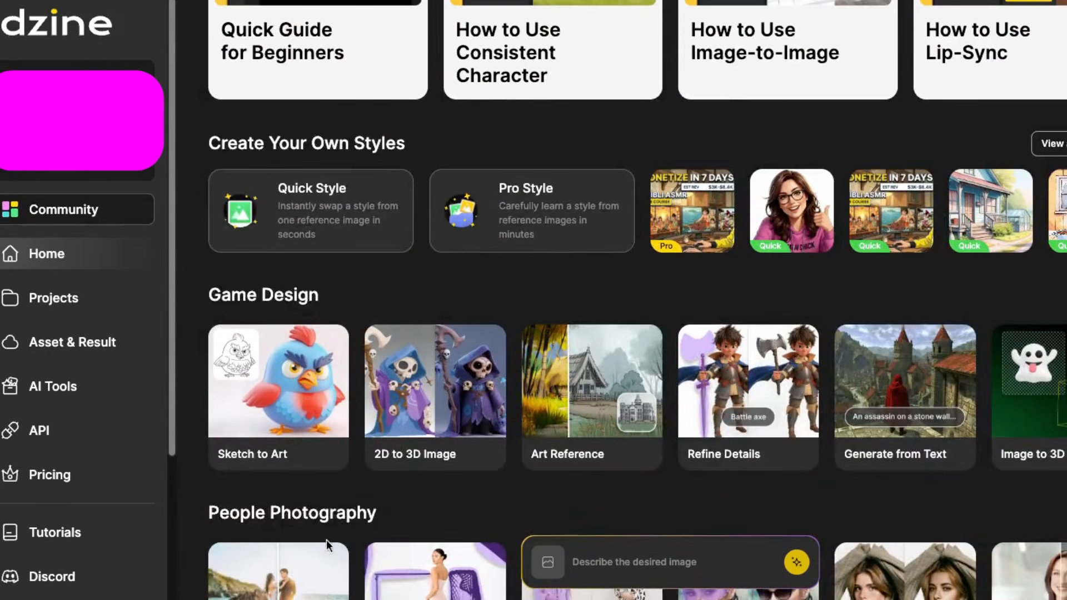
{"action": "scroll", "coordinate": [328, 539], "scroll_direction": "up", "scroll_amount": 20}
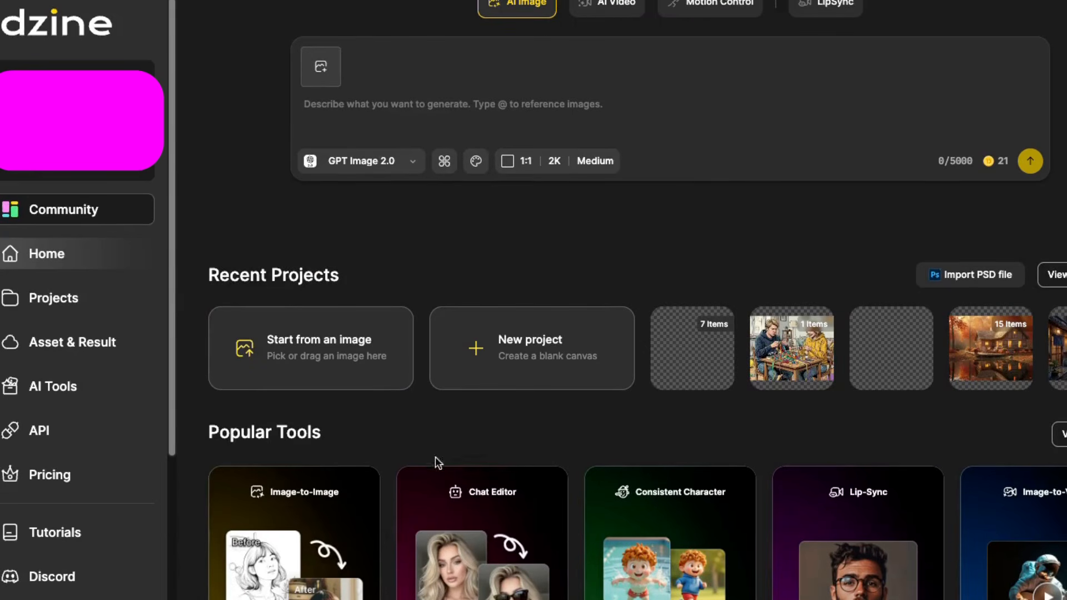
Step: Switch to ChatGPT and read the Scene 1 narration, dialogue, image prompt and action prompt of the birthday party script
{"action": "left_click", "coordinate": [780, 345]}
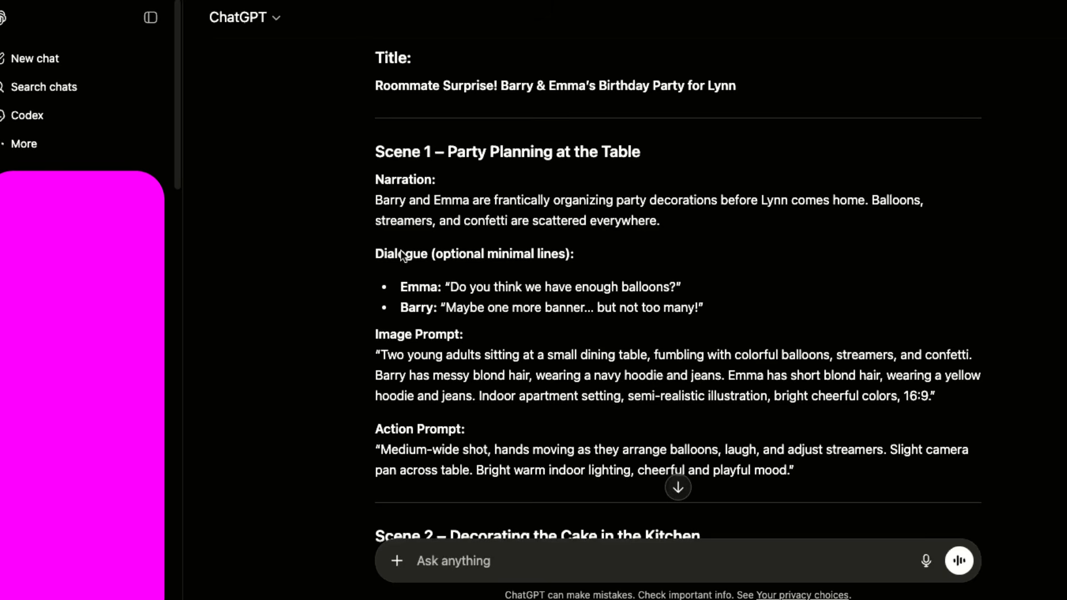
{"action": "scroll", "coordinate": [403, 256], "scroll_direction": "down", "scroll_amount": 1}
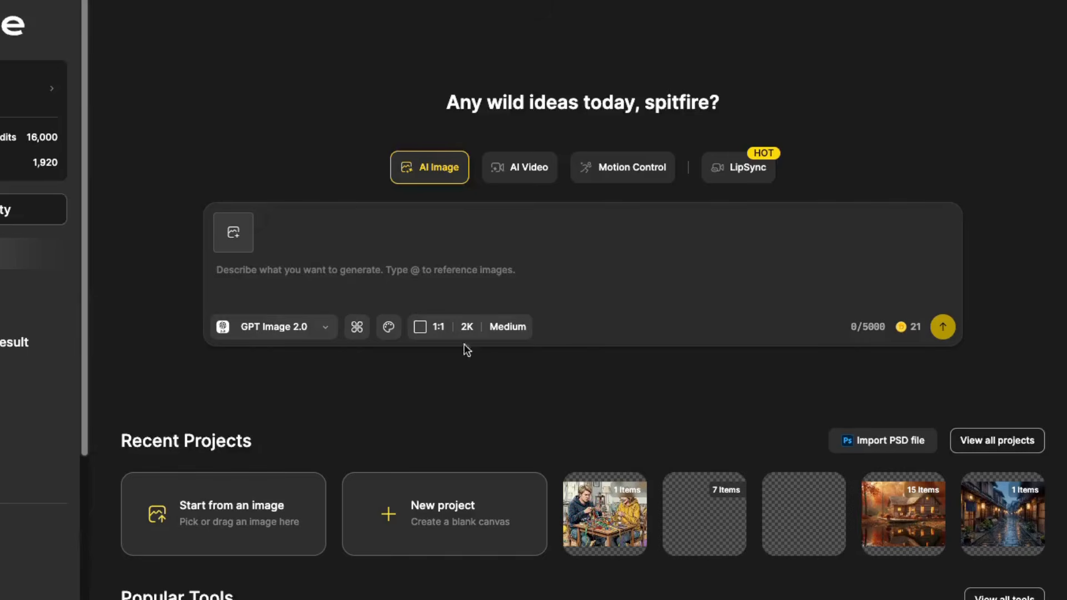
Step: Open the recent project with 7 items and view its Image-to-Video clip of the couple at the table
{"action": "left_click", "coordinate": [688, 509]}
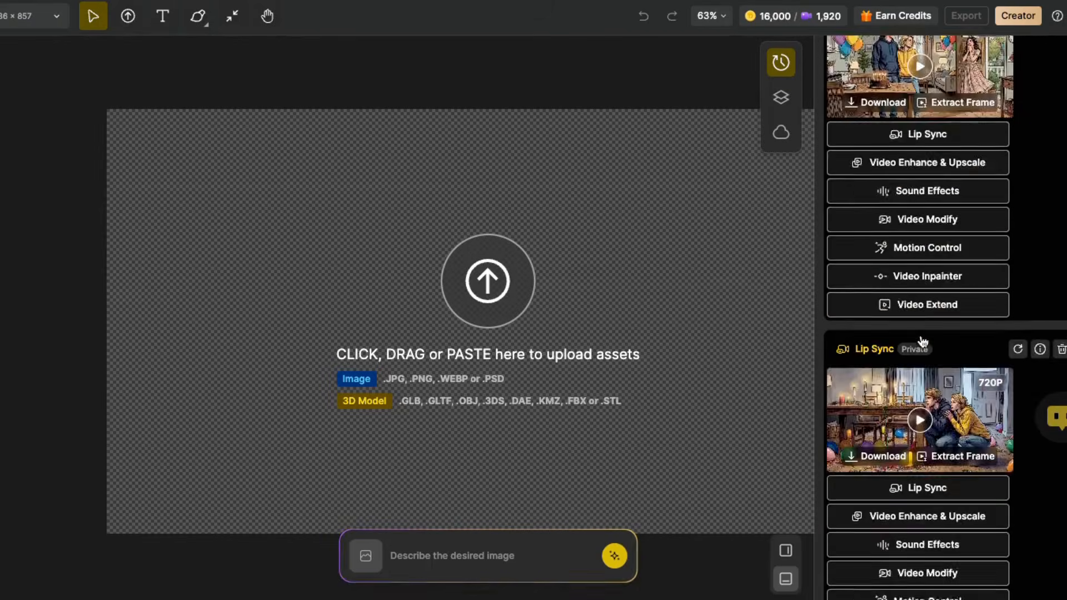
{"action": "scroll", "coordinate": [923, 342], "scroll_direction": "down", "scroll_amount": 8}
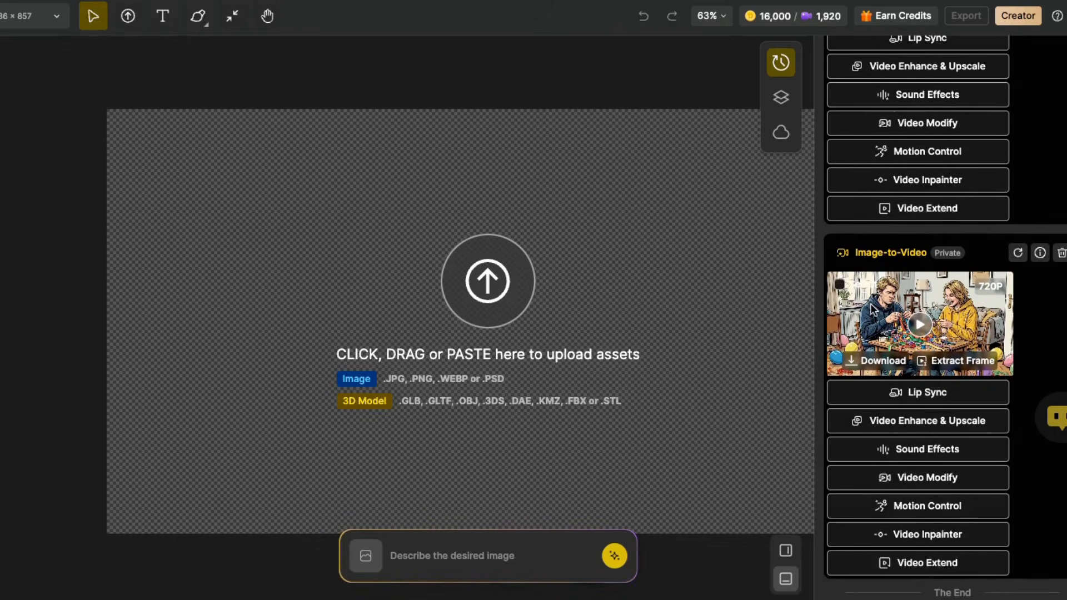
{"action": "left_click", "coordinate": [872, 312]}
{"action": "left_click", "coordinate": [499, 280]}
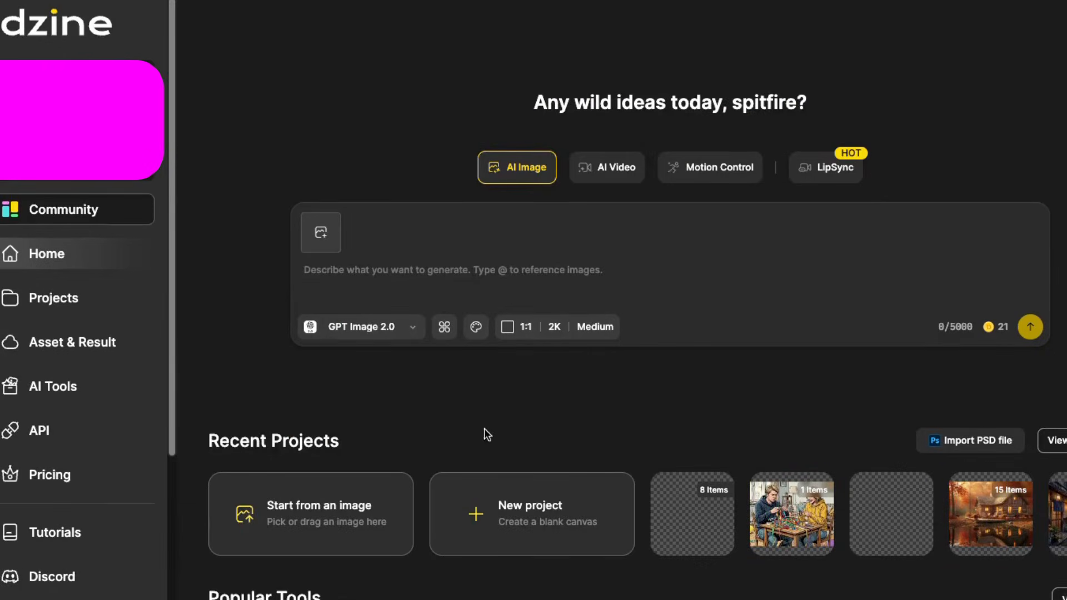
Step: Start a new Image-to-Video project and set its canvas to a 16:9 aspect ratio at 1536 × 864
{"action": "scroll", "coordinate": [485, 428], "scroll_direction": "down", "scroll_amount": 4}
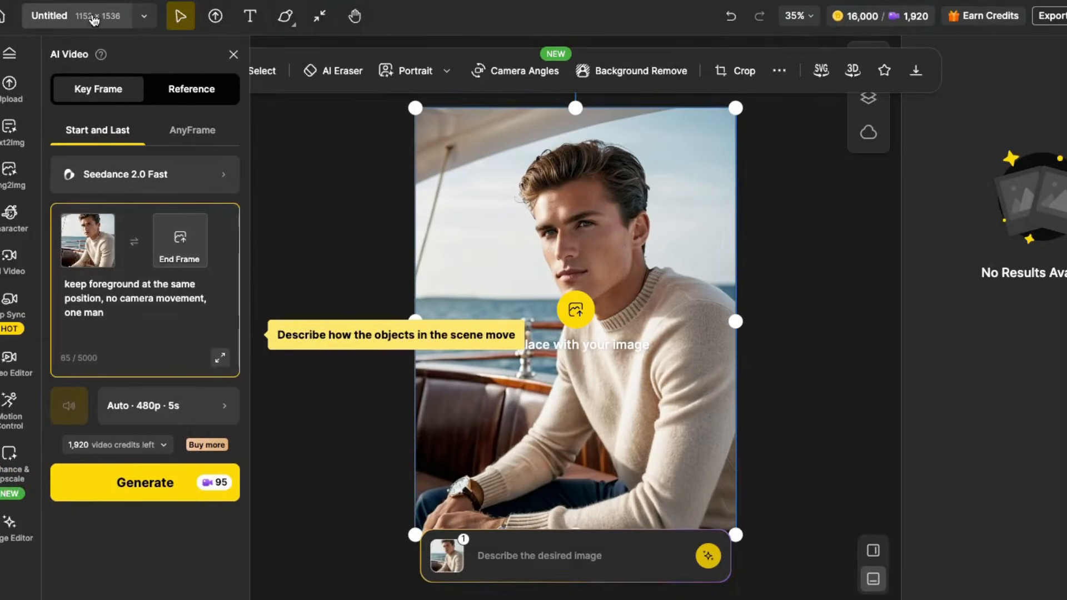
{"action": "left_click", "coordinate": [93, 21]}
{"action": "left_click", "coordinate": [165, 255]}
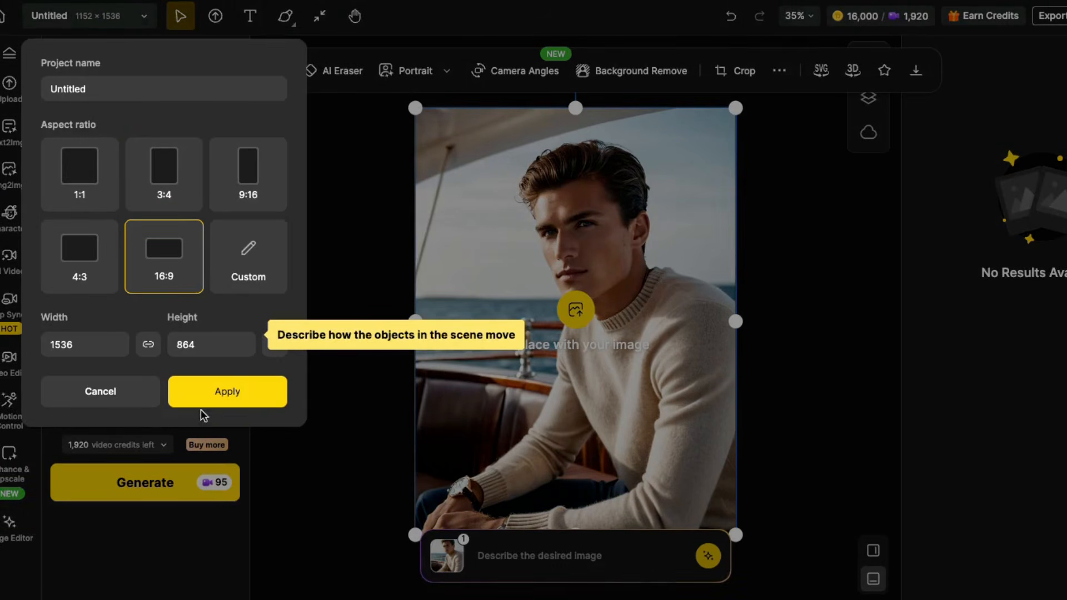
{"action": "left_click", "coordinate": [224, 389]}
Step: Replace the sample photo with the illustration of the couple at the table covered in streamers
{"action": "left_click", "coordinate": [518, 329]}
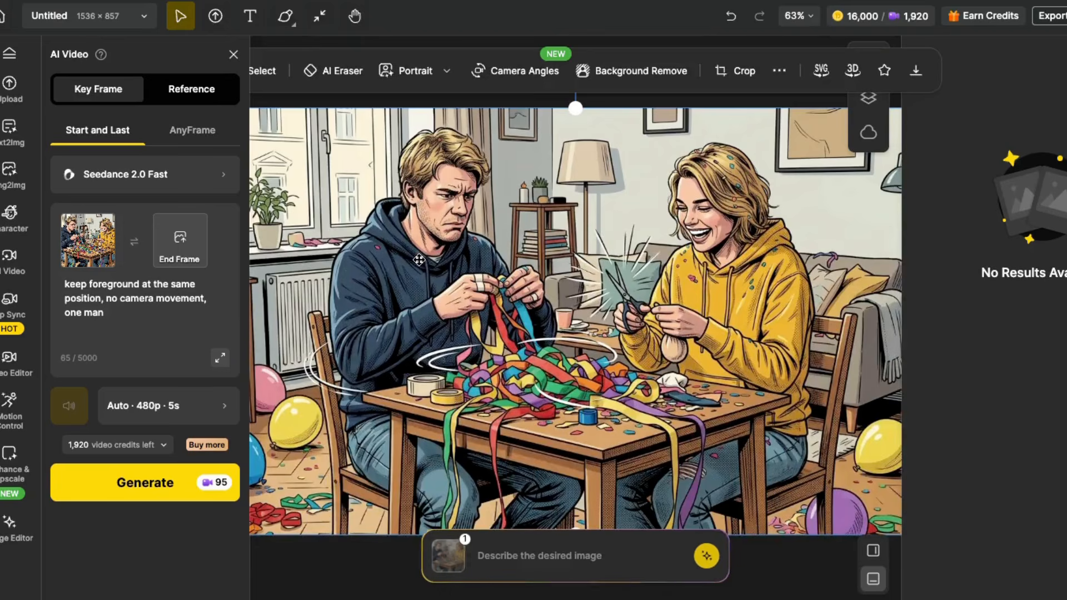
{"action": "left_click", "coordinate": [820, 21]}
{"action": "left_click", "coordinate": [800, 69]}
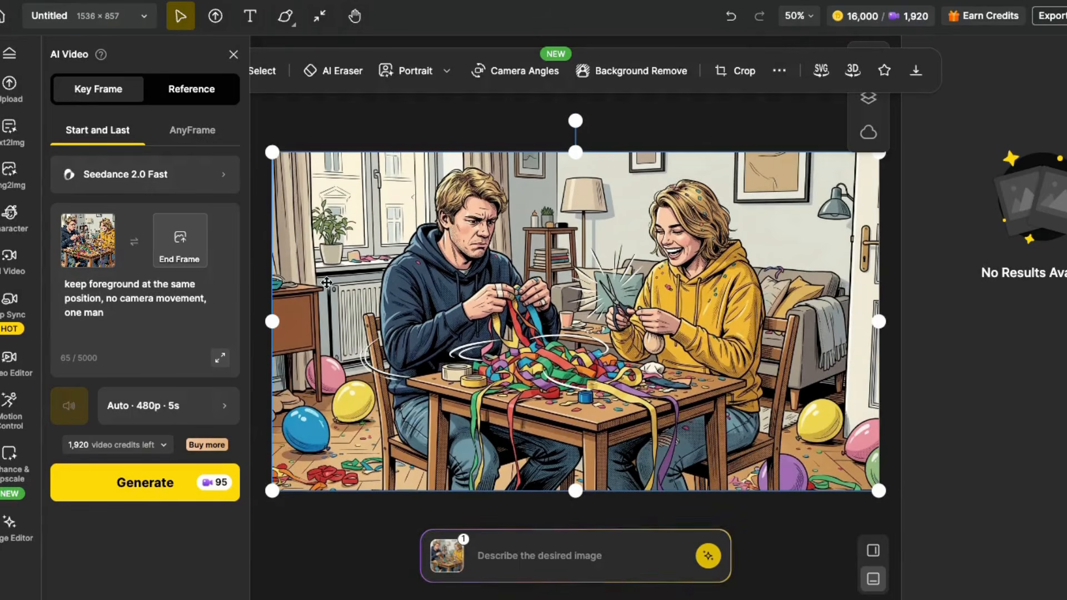
Step: Examine the AI Video motion prompt, the available video models, and the aspect ratio, quality and duration options
{"action": "left_click_drag", "start_coordinate": [63, 283], "coordinate": [162, 329]}
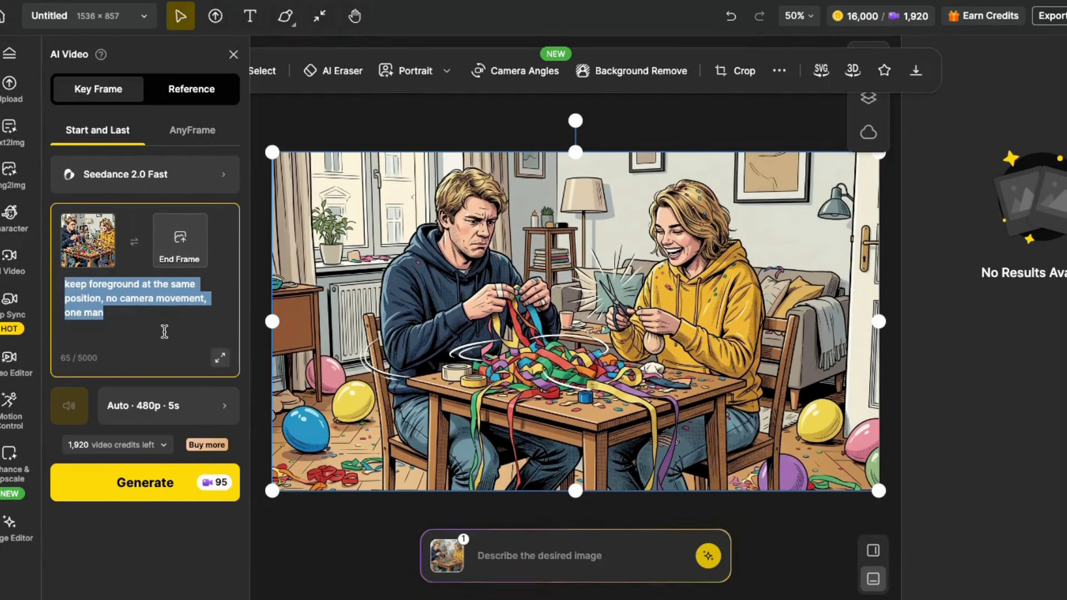
{"action": "left_click", "coordinate": [133, 174]}
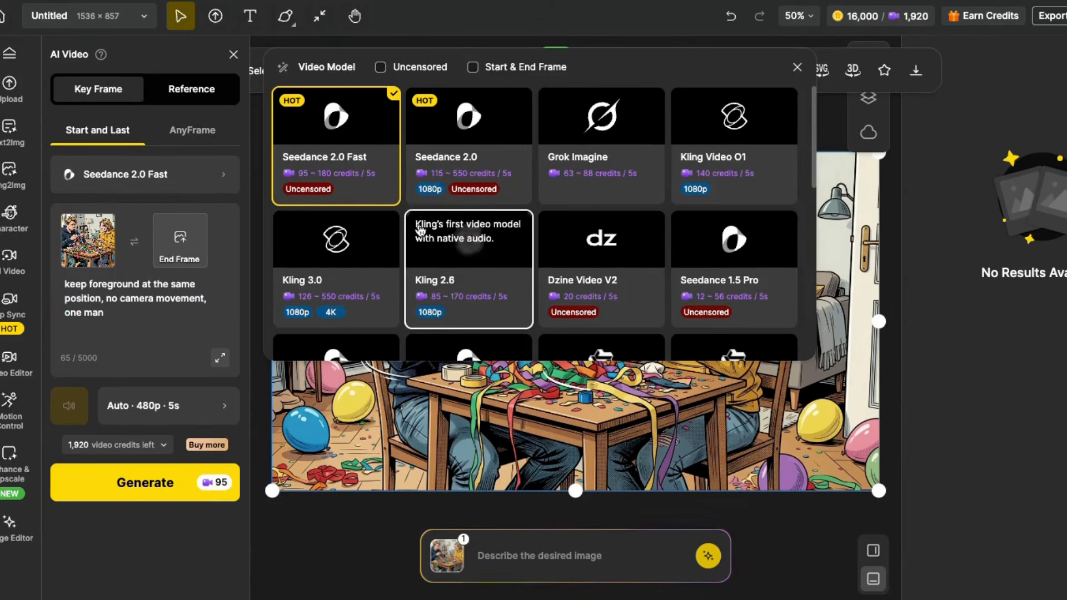
{"action": "scroll", "coordinate": [706, 293], "scroll_direction": "down", "scroll_amount": 2}
{"action": "scroll", "coordinate": [705, 294], "scroll_direction": "down", "scroll_amount": 6}
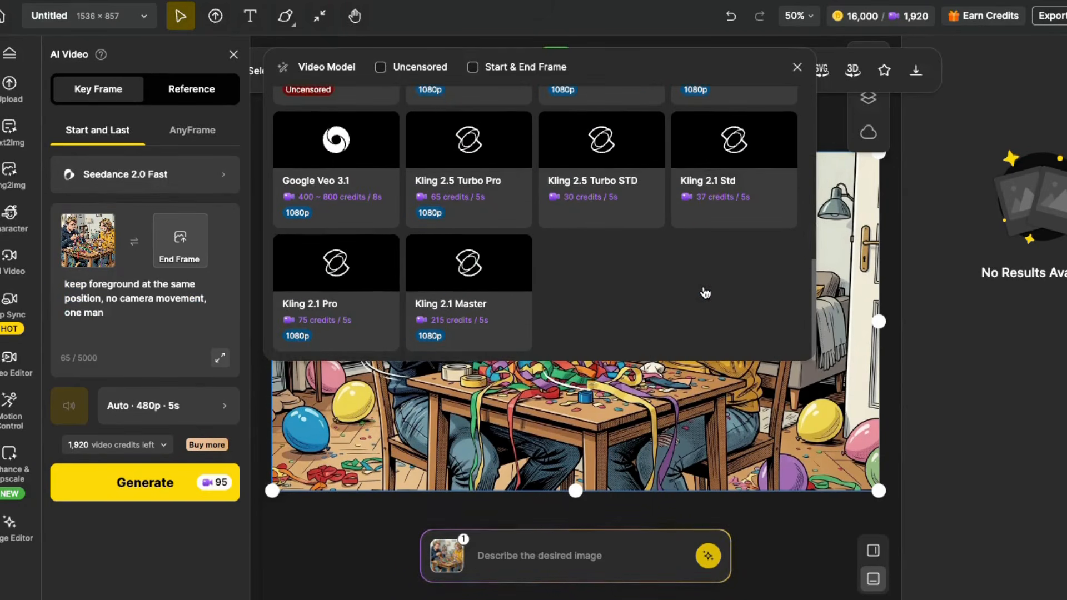
{"action": "scroll", "coordinate": [664, 305], "scroll_direction": "up", "scroll_amount": 4}
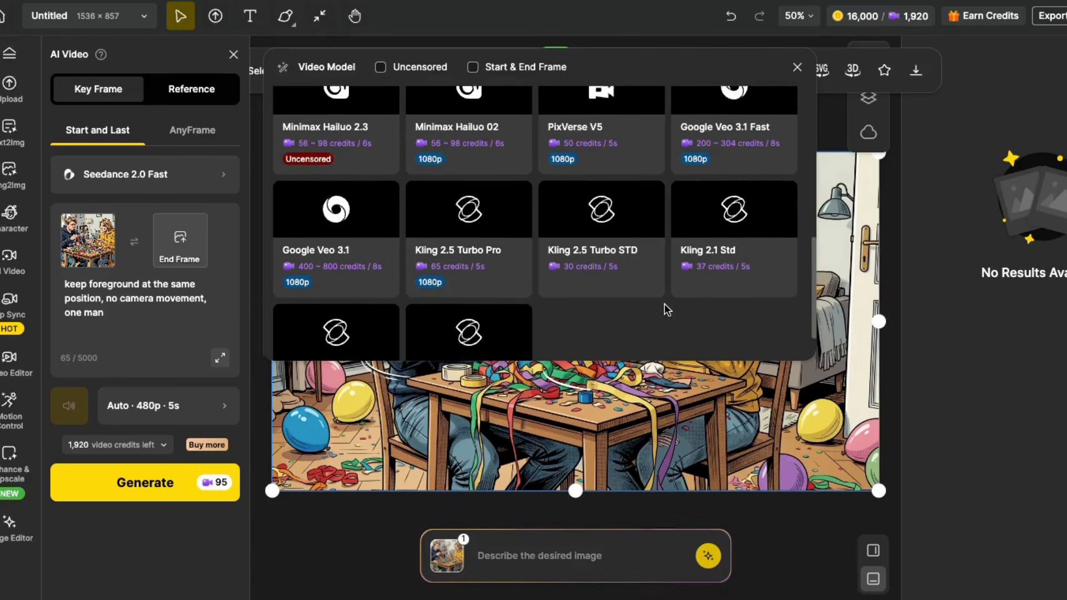
{"action": "scroll", "coordinate": [666, 308], "scroll_direction": "up", "scroll_amount": 4}
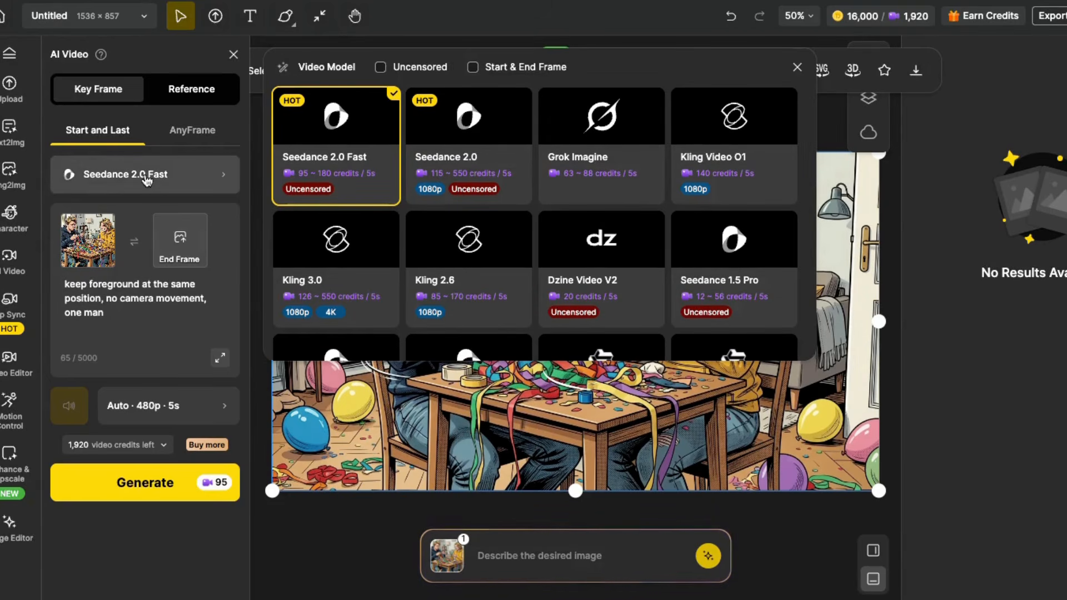
{"action": "left_click", "coordinate": [165, 404]}
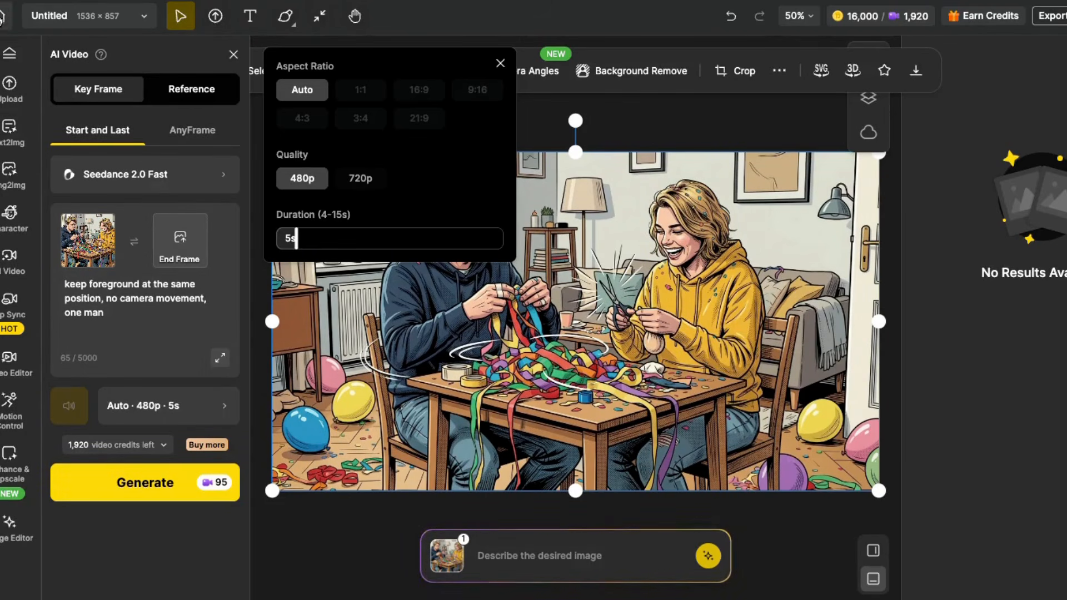
Step: Return to the home page, reopen the recent project with 8 items and preview the Image-to-Video kitchen cake clip
{"action": "left_click", "coordinate": [1, 19]}
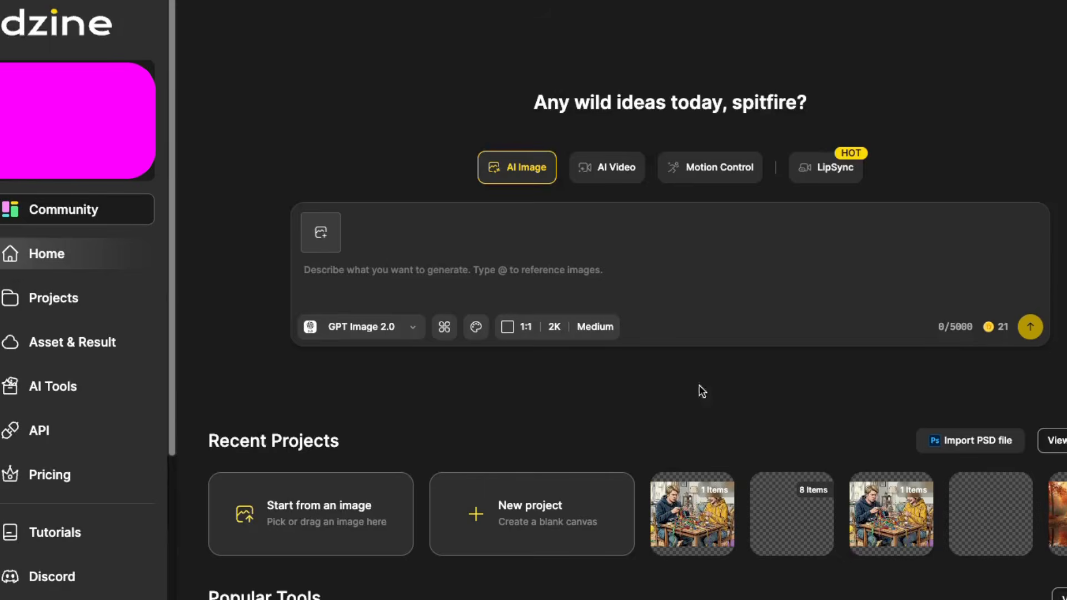
{"action": "left_click", "coordinate": [869, 517]}
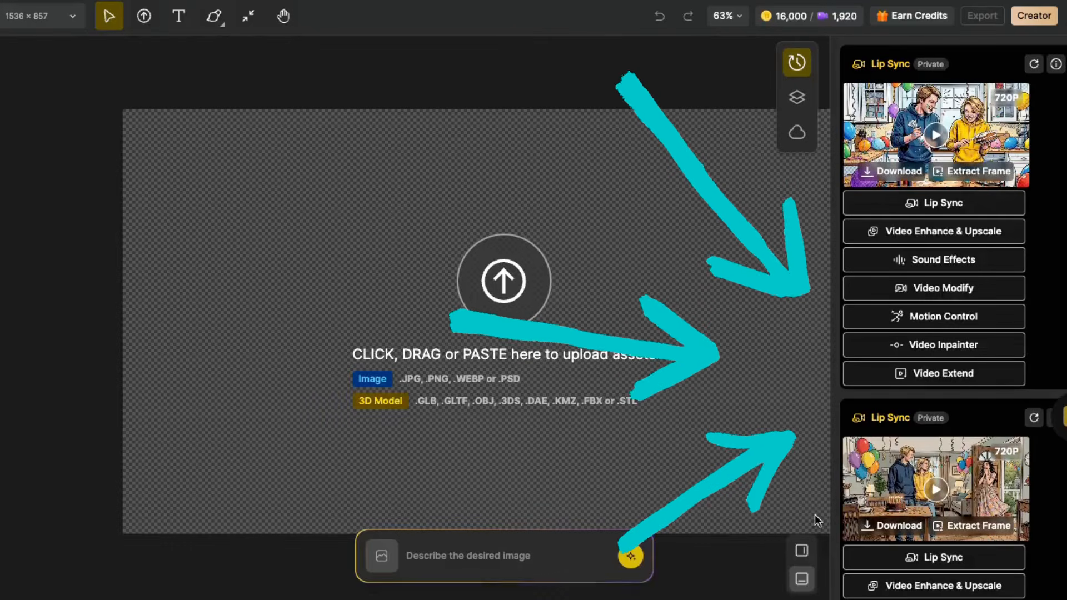
{"action": "scroll", "coordinate": [966, 471], "scroll_direction": "down", "scroll_amount": 1}
{"action": "scroll", "coordinate": [965, 470], "scroll_direction": "down", "scroll_amount": 6}
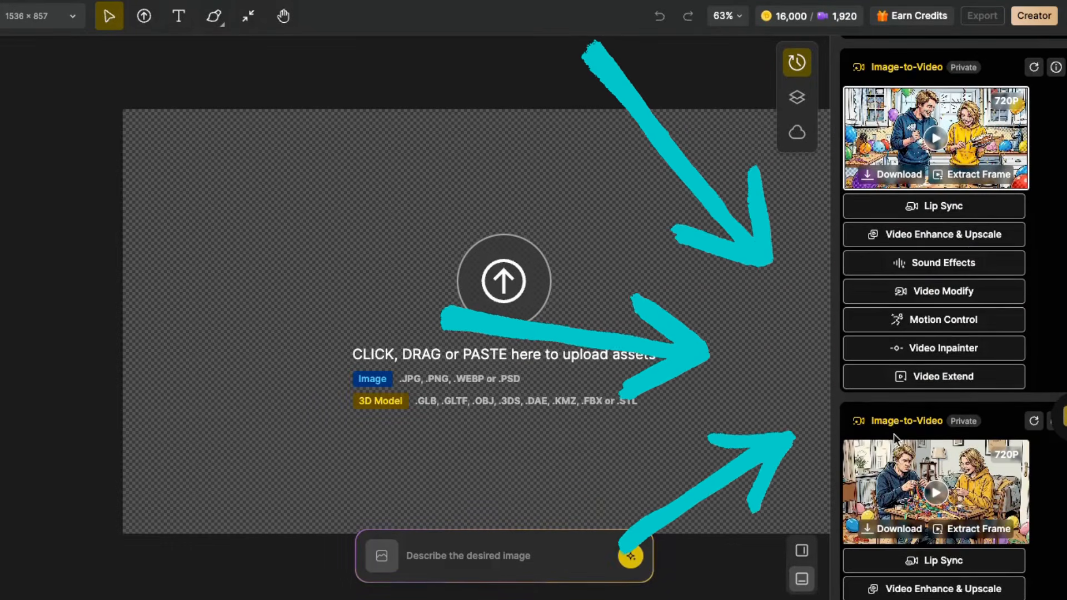
{"action": "scroll", "coordinate": [964, 389], "scroll_direction": "down", "scroll_amount": 8}
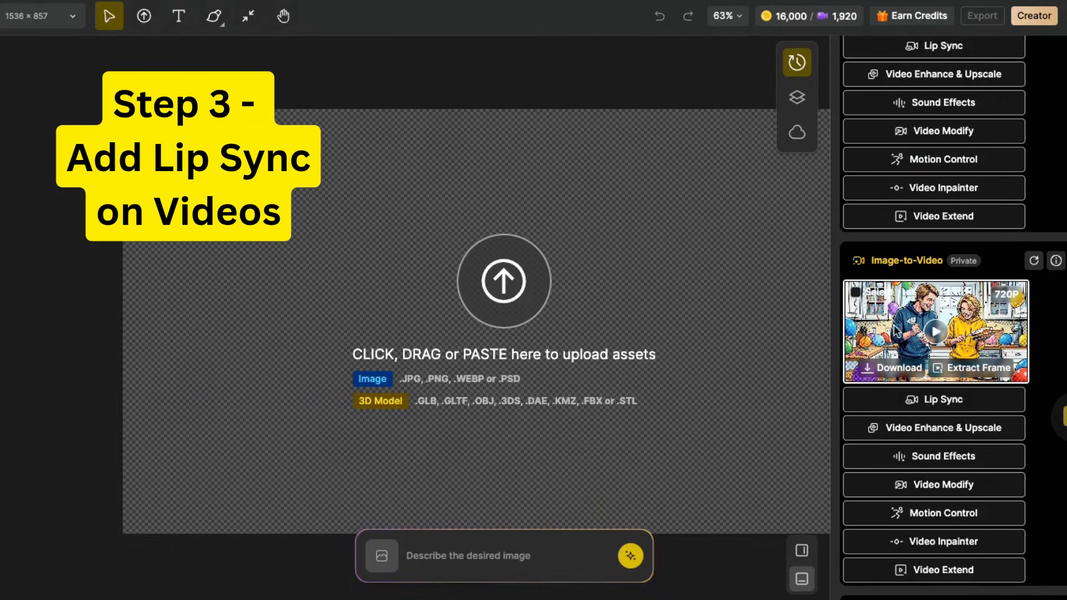
{"action": "left_click", "coordinate": [897, 327]}
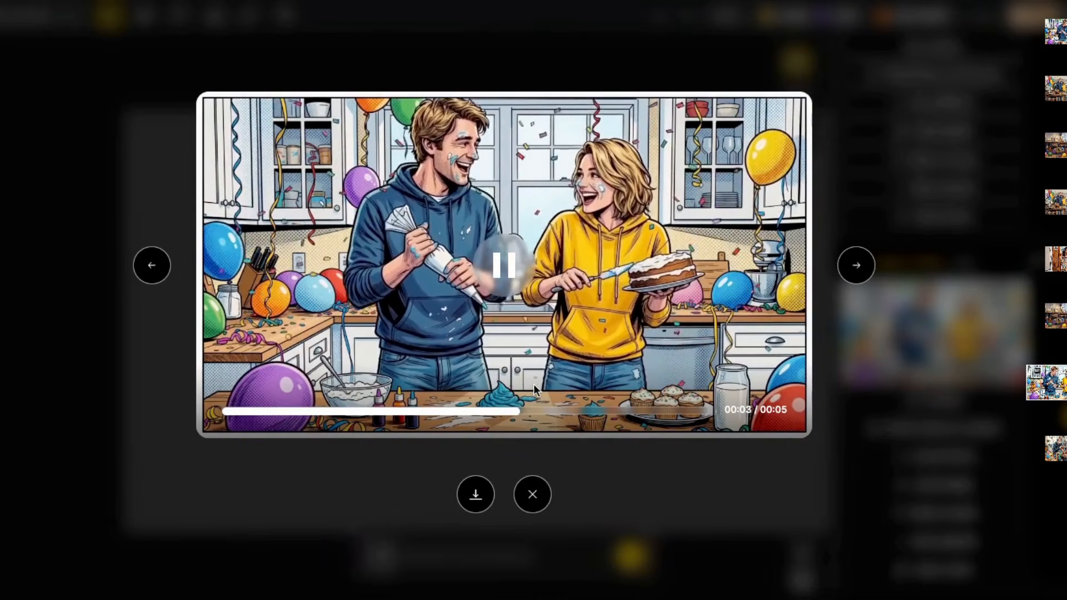
{"action": "left_click", "coordinate": [533, 500]}
Step: Start Lip Sync on the clip of the couple hiding beside the candlelit table and pick both faces as speakers
{"action": "scroll", "coordinate": [917, 436], "scroll_direction": "down", "scroll_amount": 5}
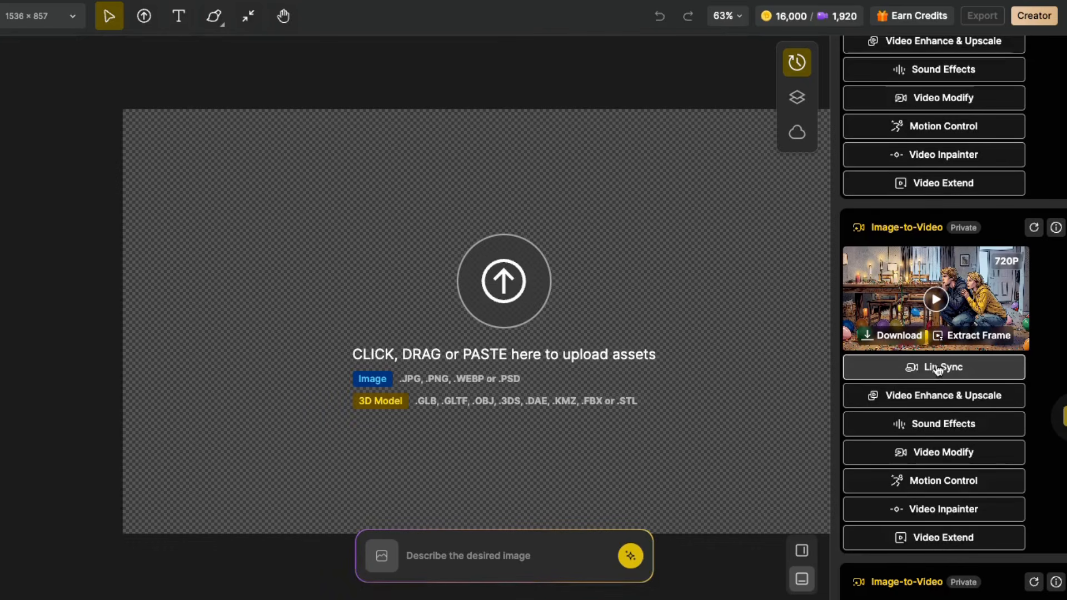
{"action": "left_click", "coordinate": [912, 368]}
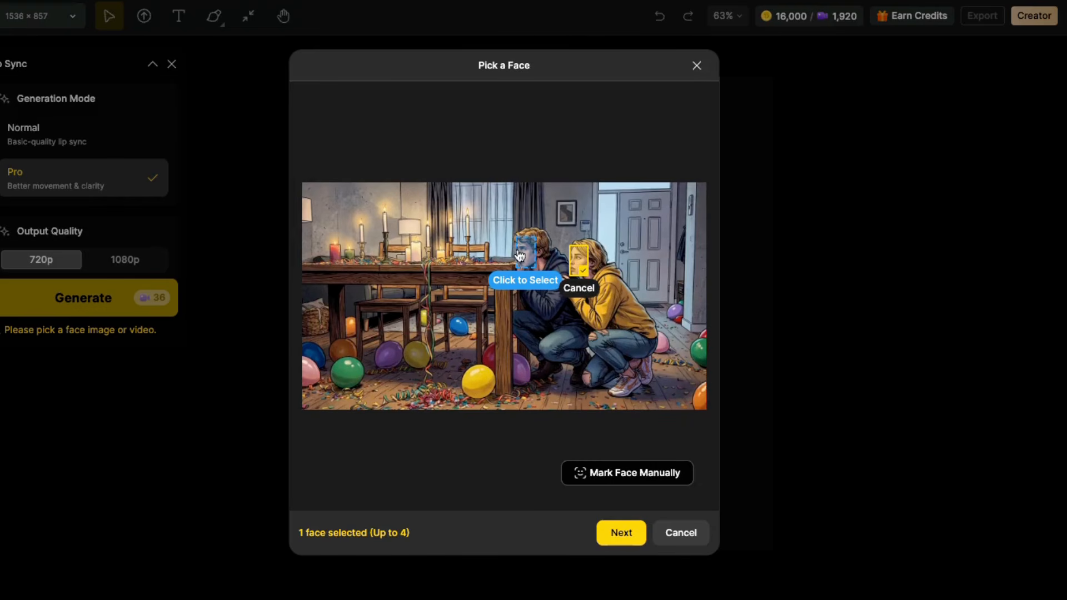
{"action": "left_click", "coordinate": [519, 255]}
{"action": "left_click", "coordinate": [621, 533]}
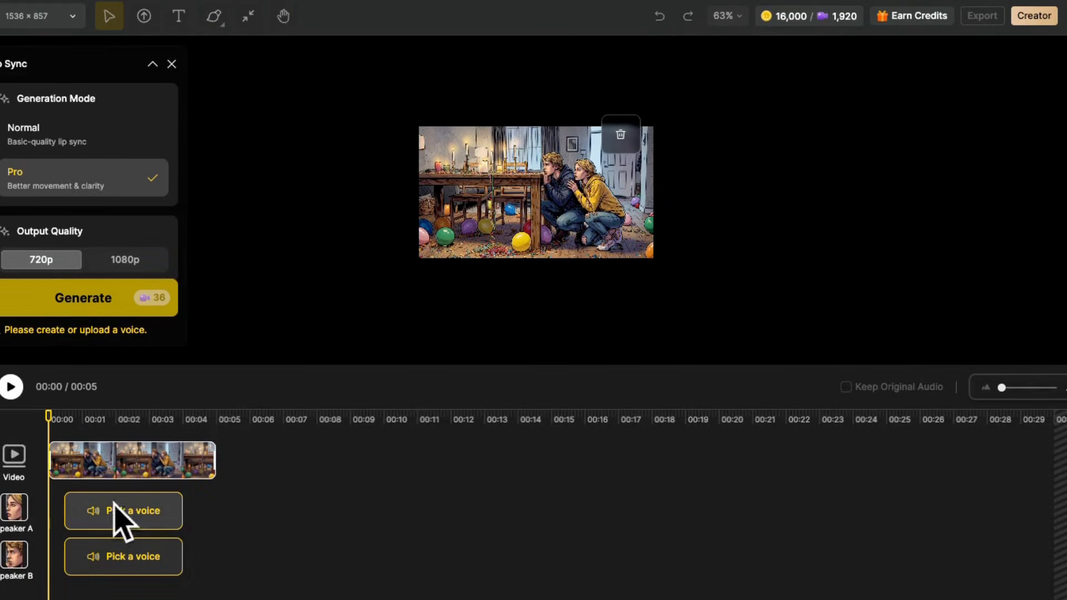
Step: Examine Speaker A's voice options, including the preset voices, audio upload and text-to-speech script field
{"action": "left_click", "coordinate": [117, 511]}
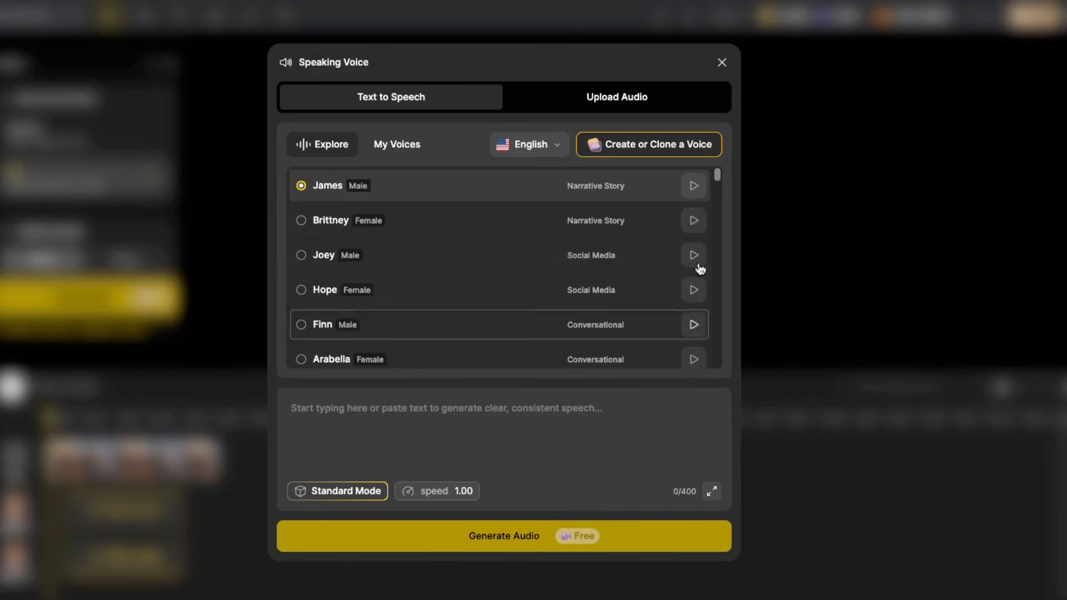
{"action": "scroll", "coordinate": [474, 295], "scroll_direction": "down", "scroll_amount": 10}
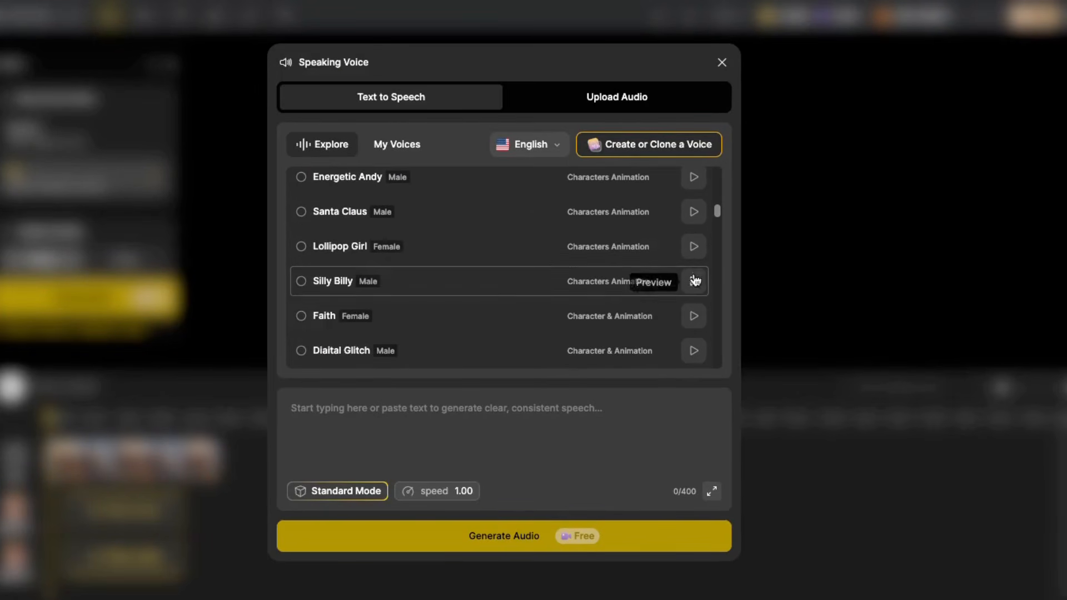
{"action": "left_click", "coordinate": [611, 101]}
{"action": "left_click", "coordinate": [405, 220]}
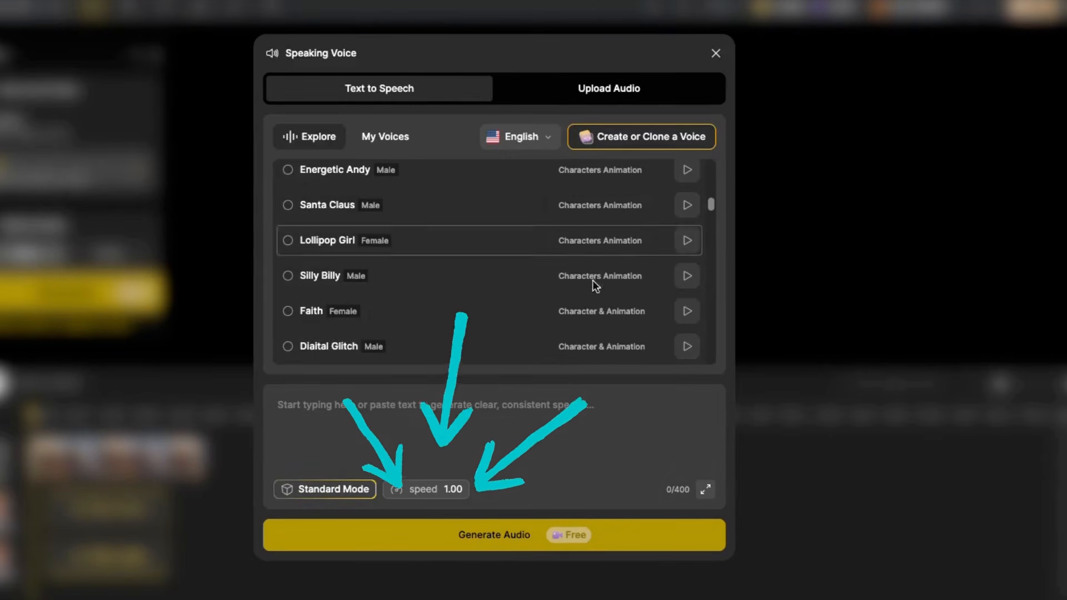
{"action": "left_click", "coordinate": [295, 414]}
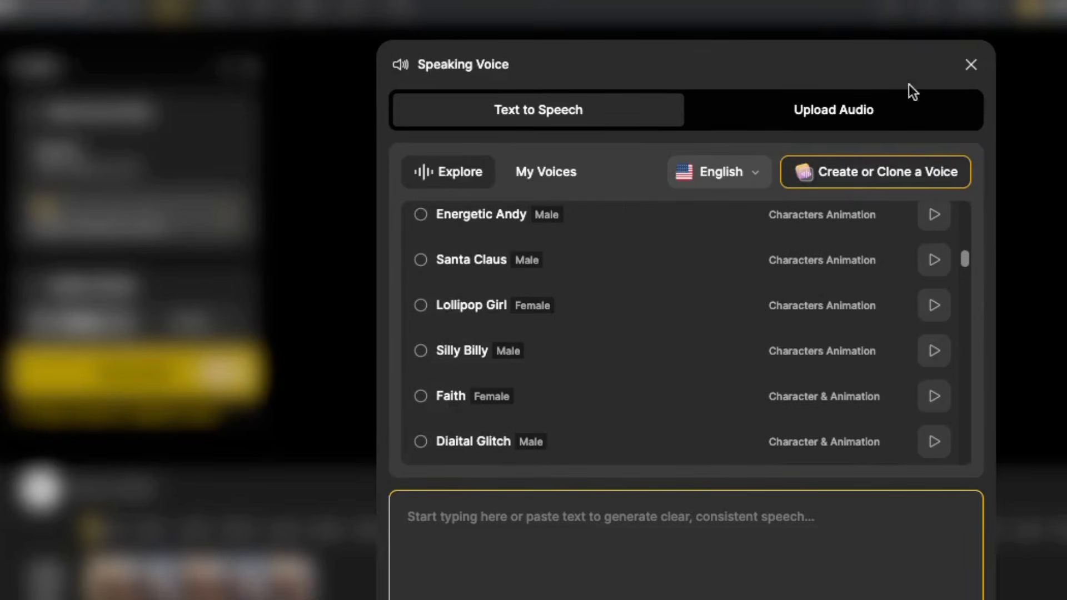
{"action": "left_click", "coordinate": [716, 53]}
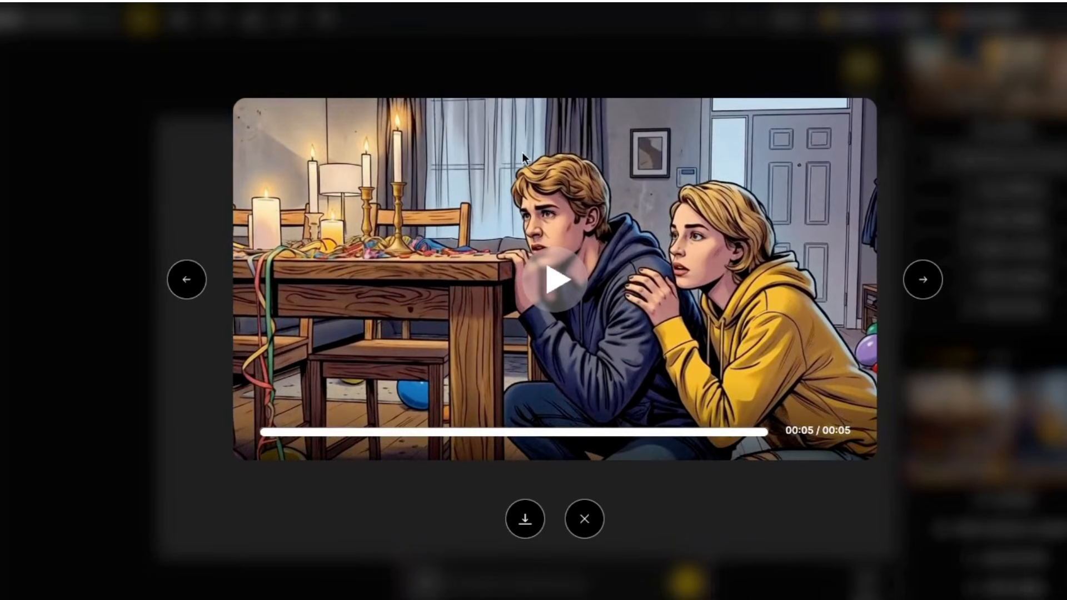
Step: Close the preview of the couple hiding by the table and look through the project's lip sync and Image-to-Video results
{"action": "left_click", "coordinate": [578, 520]}
{"action": "scroll", "coordinate": [1001, 425], "scroll_direction": "down", "scroll_amount": 2}
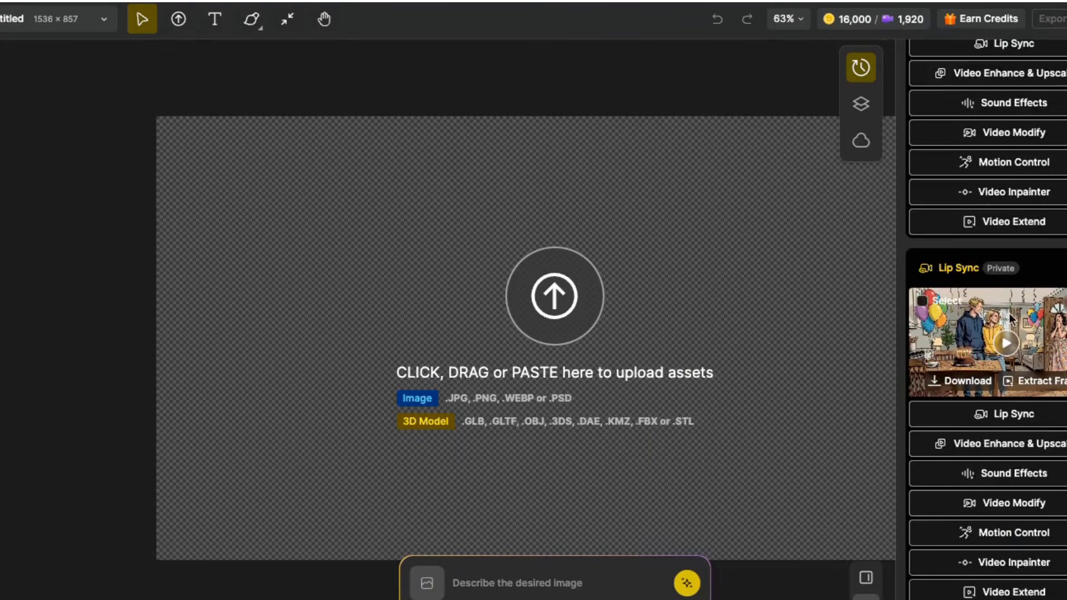
{"action": "scroll", "coordinate": [1013, 456], "scroll_direction": "down", "scroll_amount": 5}
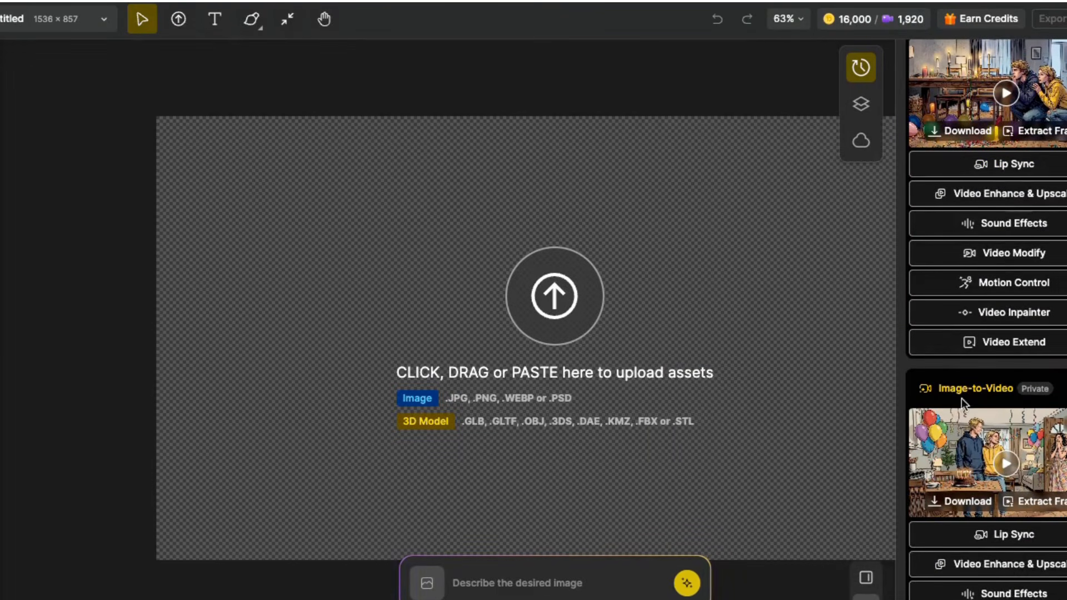
{"action": "left_click", "coordinate": [998, 535]}
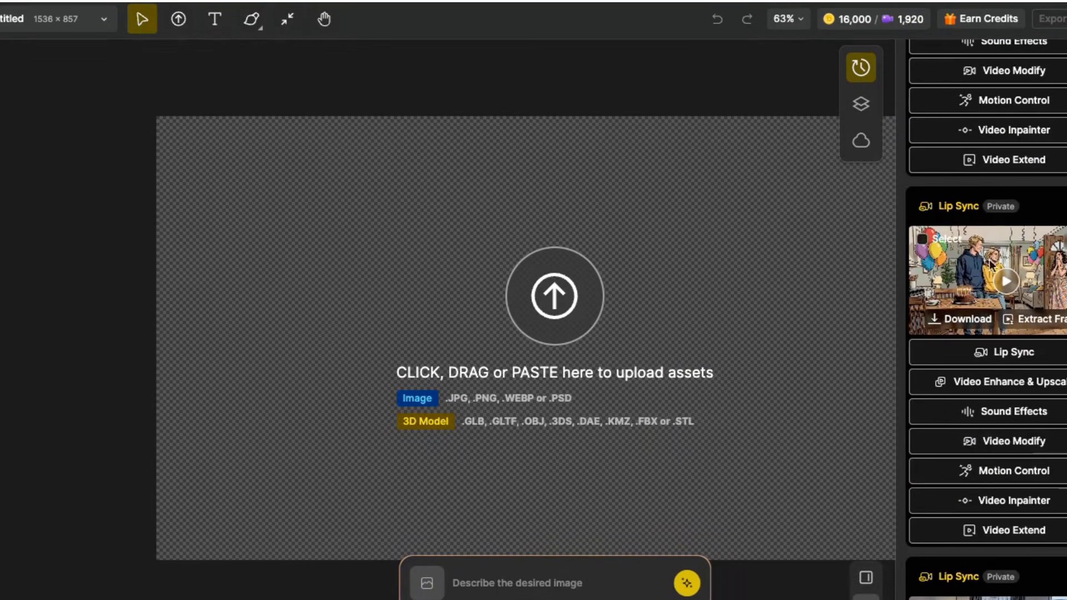
Step: Play the lip sync result of the couple beside the birthday cake greeting the woman at the door
{"action": "left_click", "coordinate": [1008, 279]}
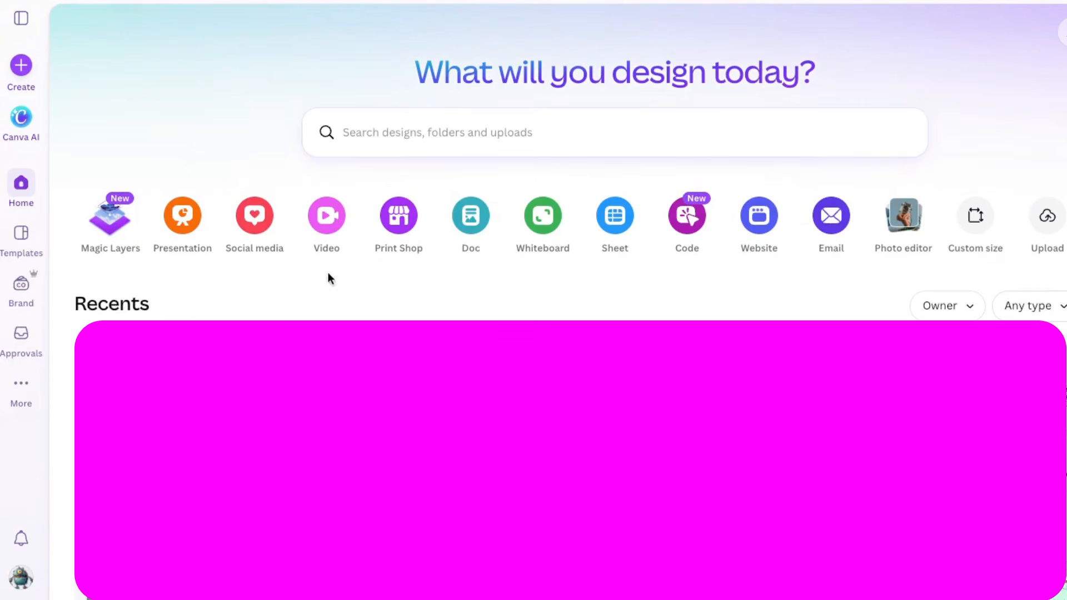
Step: Switch to Canva, create a blank video design and upload the scene clips, including 1st.mp4
{"action": "left_click", "coordinate": [319, 222]}
{"action": "left_click", "coordinate": [385, 214]}
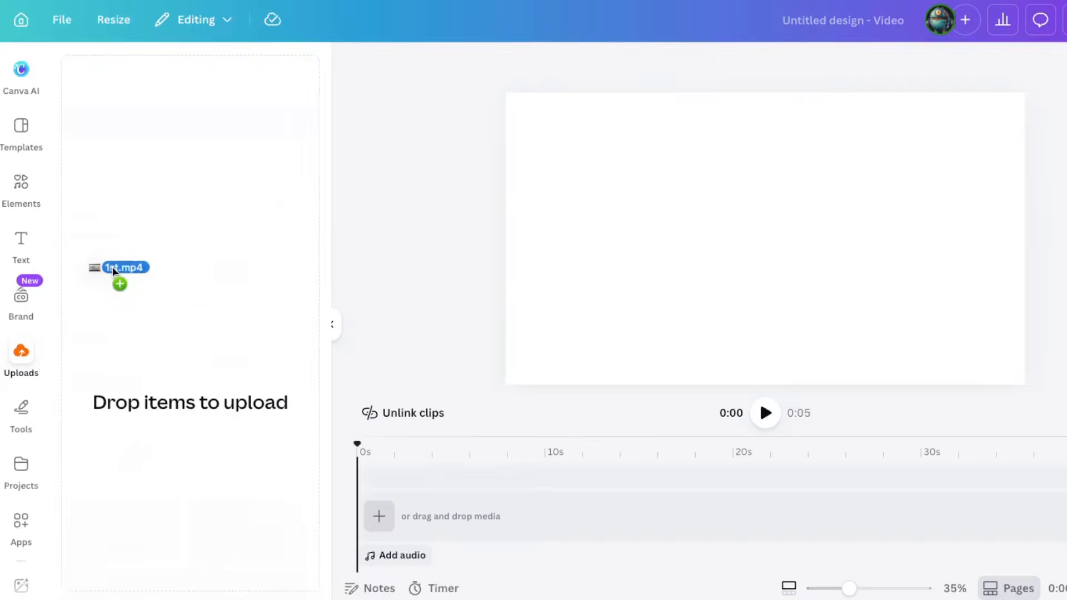
{"action": "left_click_drag", "start_coordinate": [114, 275], "coordinate": [118, 281]}
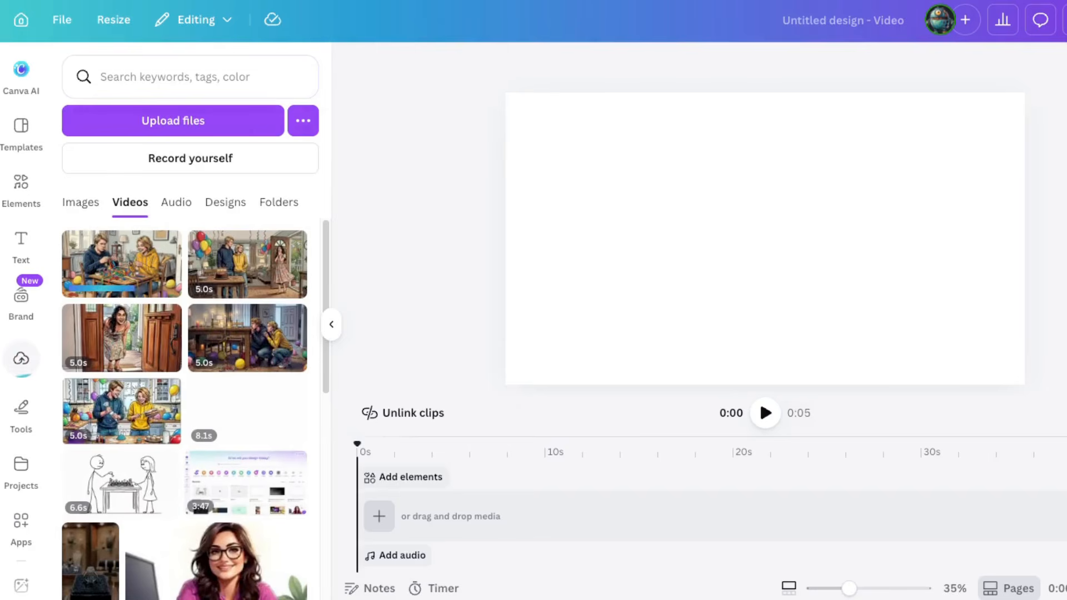
Step: Add a blank page to the timeline, extend it to 1:03 and fill its background with black
{"action": "left_click", "coordinate": [380, 516]}
{"action": "left_click", "coordinate": [383, 479]}
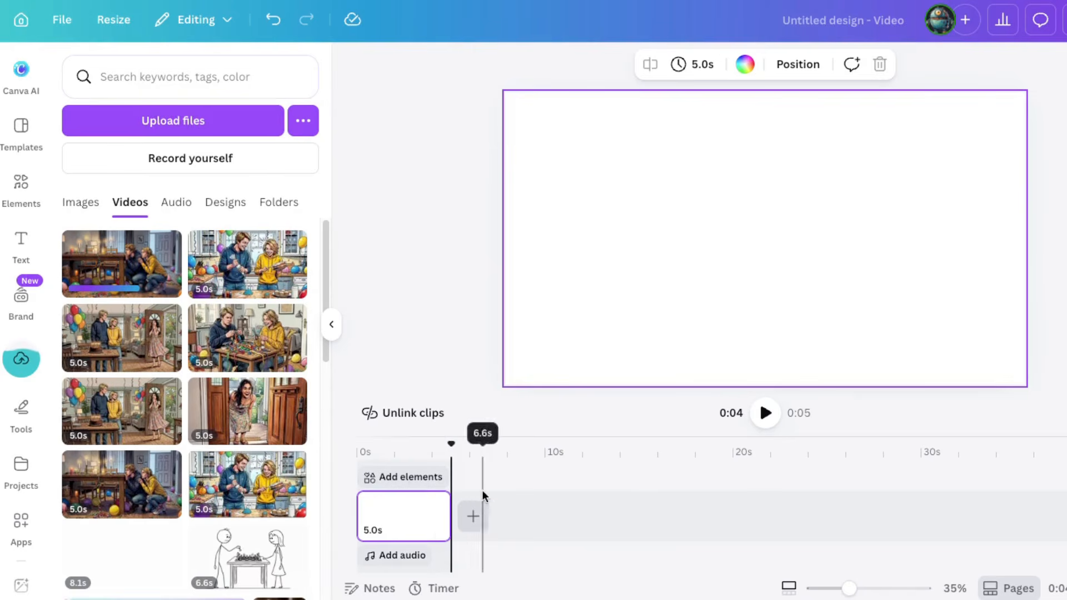
{"action": "left_click_drag", "start_coordinate": [447, 520], "coordinate": [1062, 512]}
{"action": "left_click", "coordinate": [745, 64]}
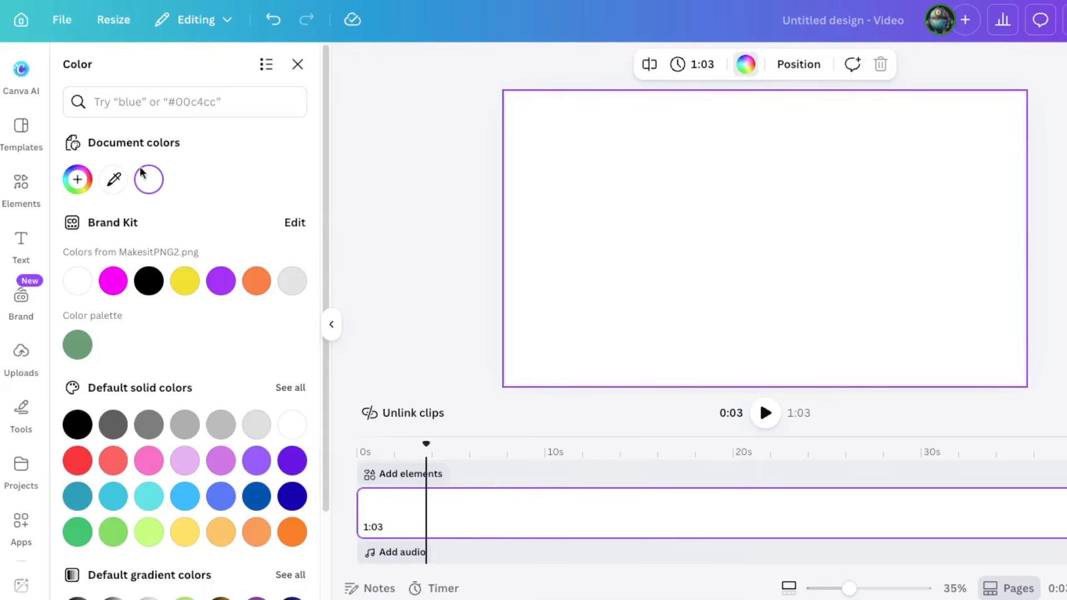
{"action": "left_click", "coordinate": [148, 281]}
Step: Add the clip of the couple untangling ribbons and place it on the track above the black page
{"action": "left_click_drag", "start_coordinate": [426, 444], "coordinate": [382, 443]}
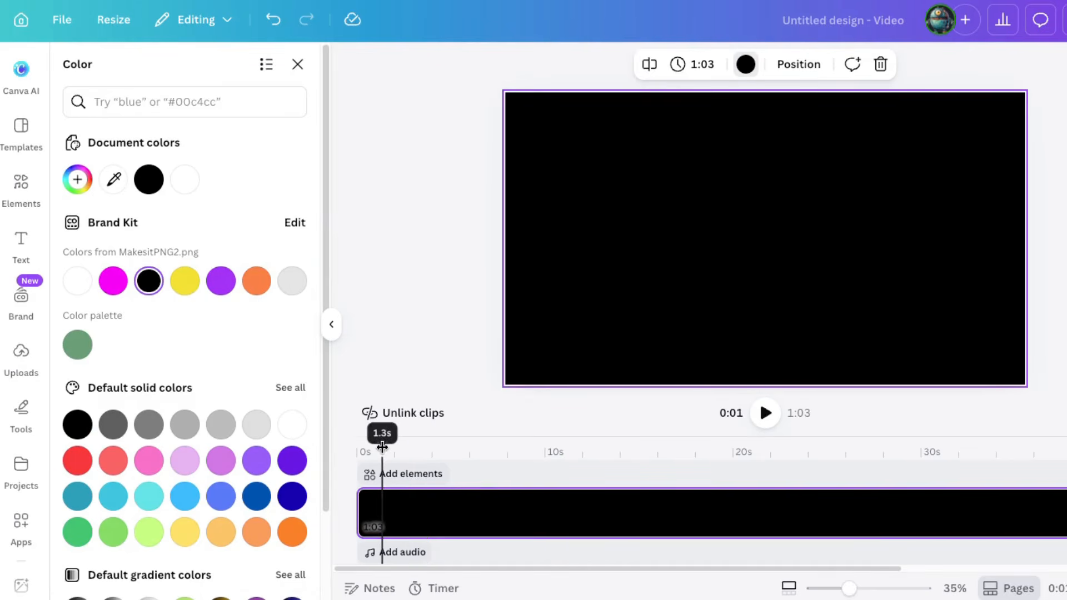
{"action": "left_click", "coordinate": [20, 355]}
{"action": "left_click", "coordinate": [304, 332]}
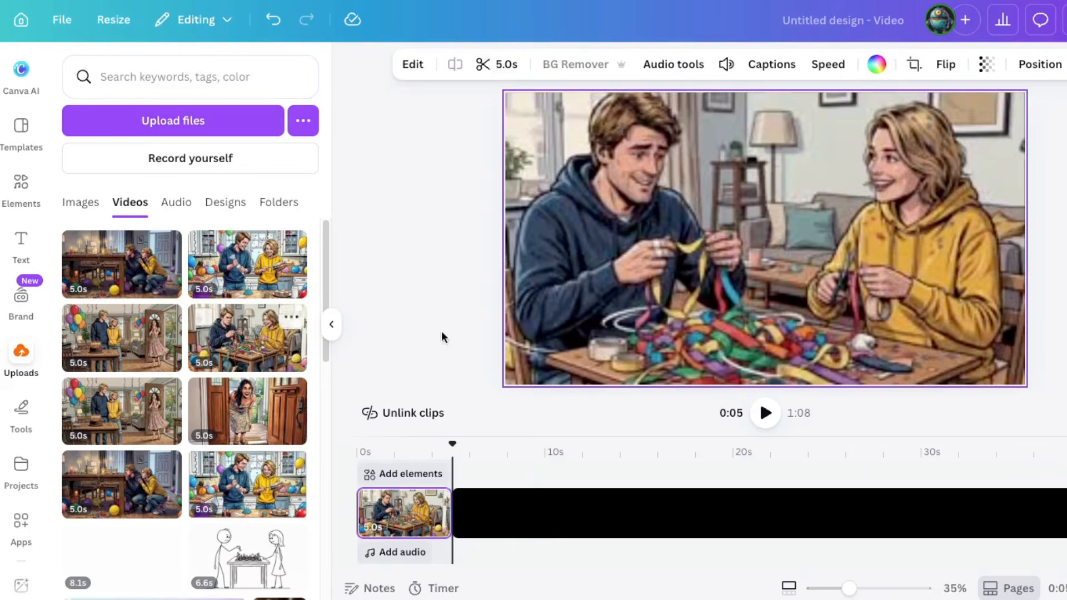
{"action": "left_click_drag", "start_coordinate": [403, 513], "coordinate": [409, 474]}
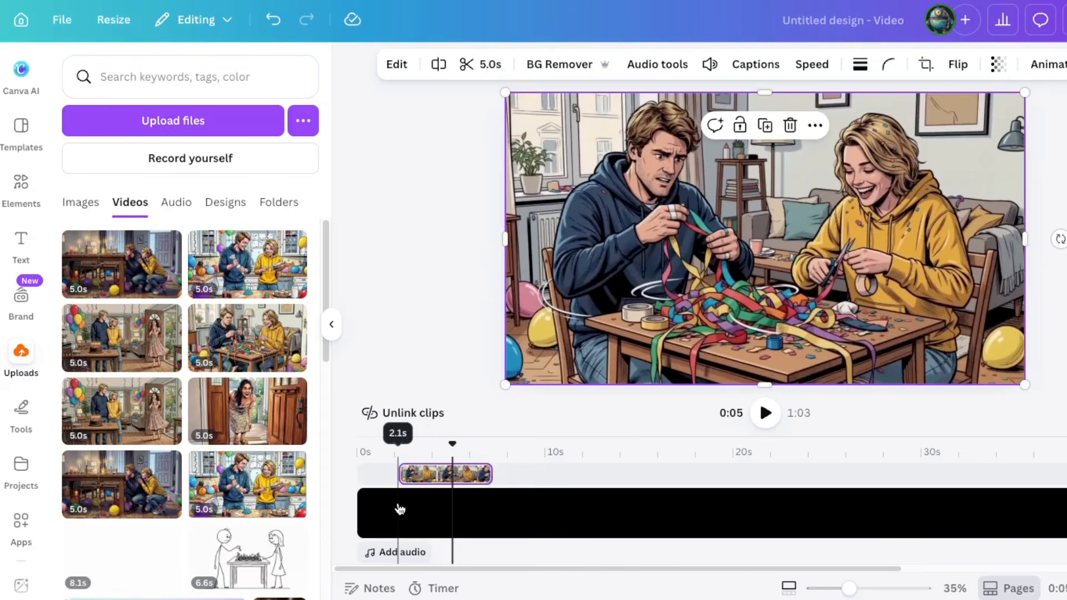
Step: Split the black page at about 2.1 seconds and add a Dissolve transition at the cut
{"action": "right_click", "coordinate": [397, 502]}
{"action": "left_click", "coordinate": [439, 487]}
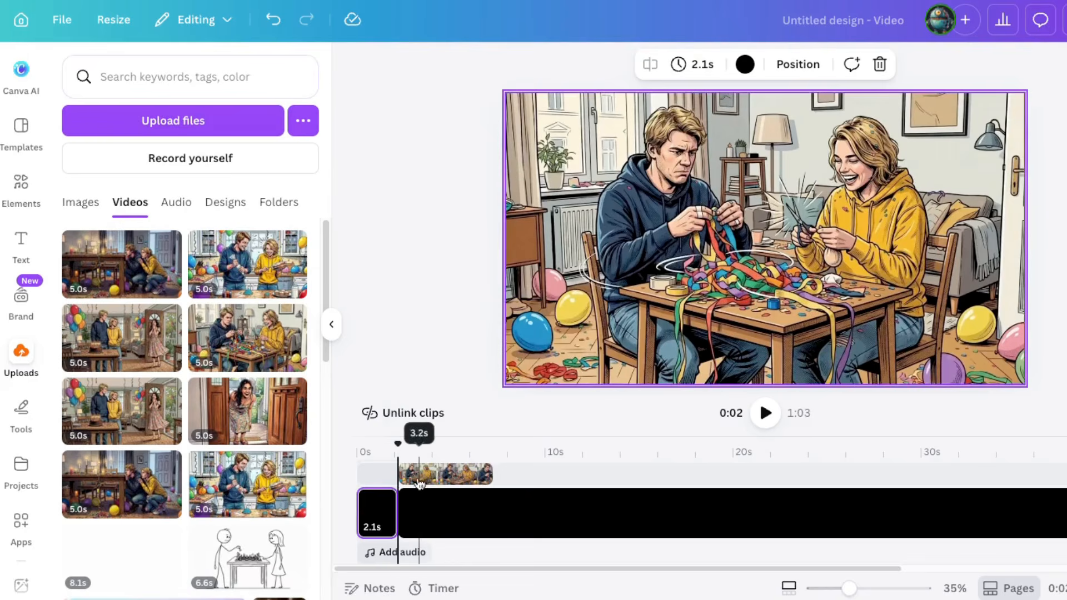
{"action": "left_click", "coordinate": [398, 525]}
{"action": "left_click", "coordinate": [165, 182]}
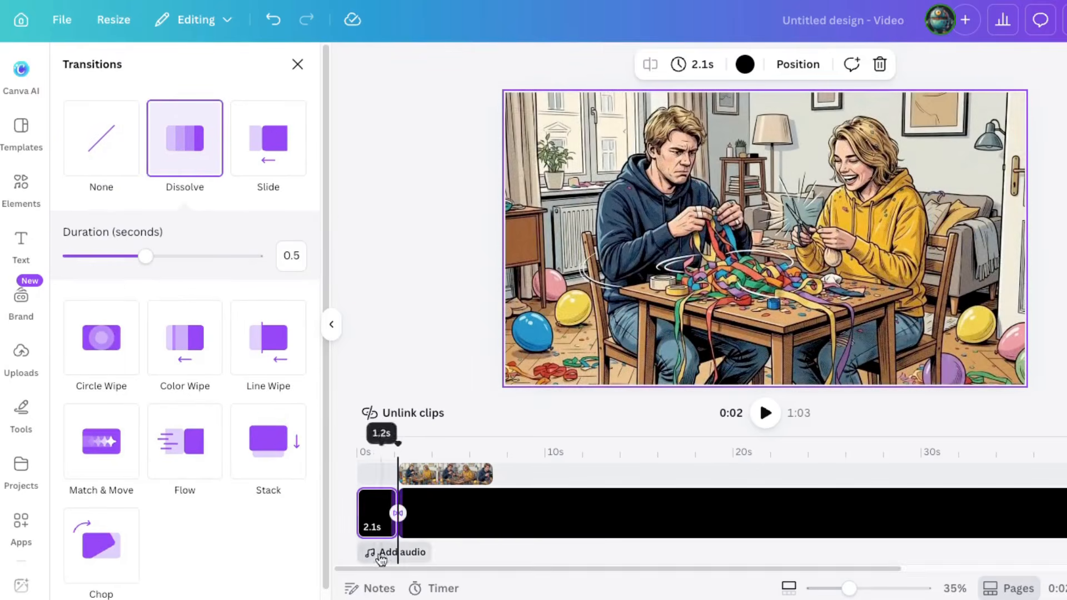
Step: Play the opening, extend the first black page to 3.9 seconds and move the ribbon clip to start where it ends
{"action": "left_click", "coordinate": [766, 413]}
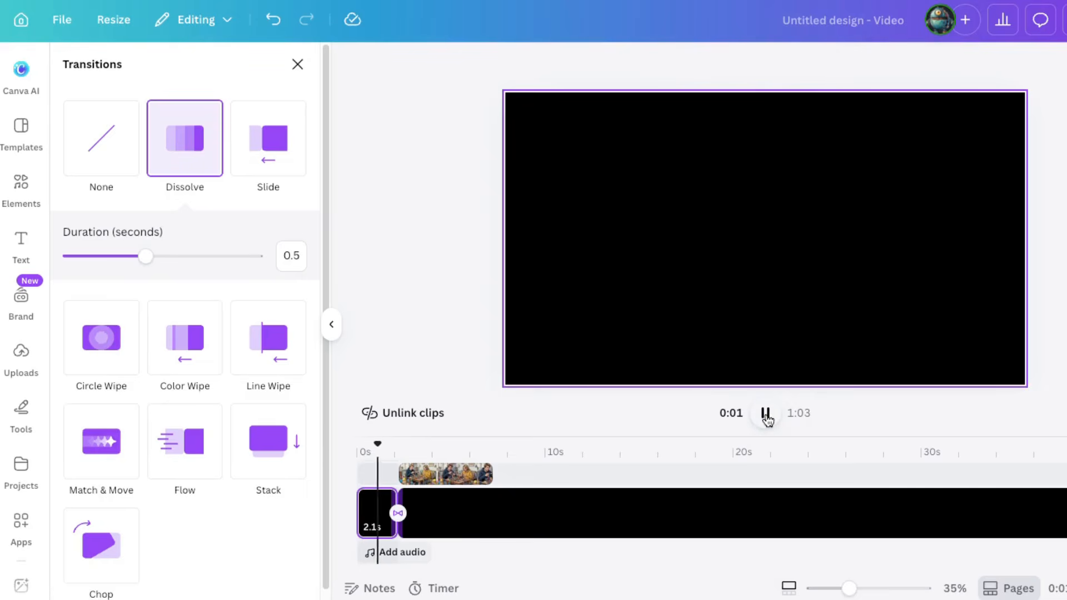
{"action": "left_click", "coordinate": [765, 412]}
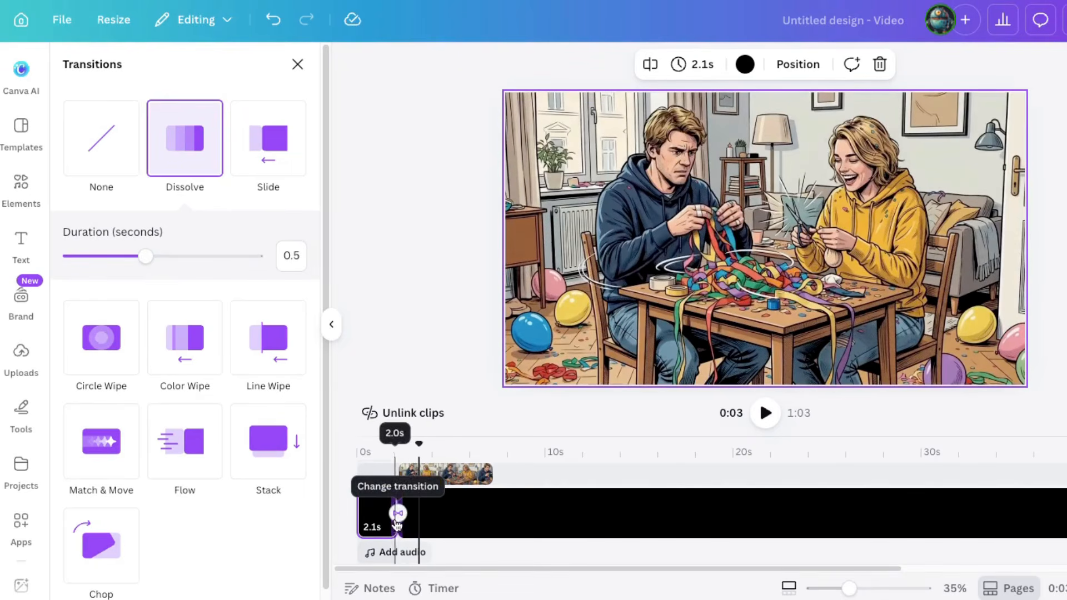
{"action": "left_click_drag", "start_coordinate": [392, 514], "coordinate": [430, 514]}
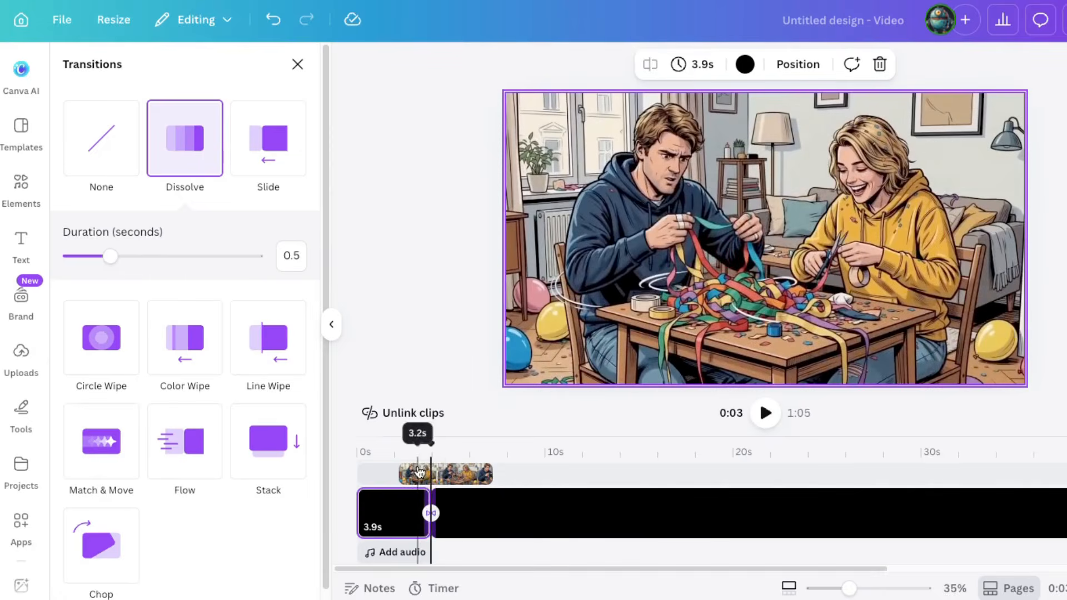
{"action": "left_click_drag", "start_coordinate": [418, 465], "coordinate": [451, 471]}
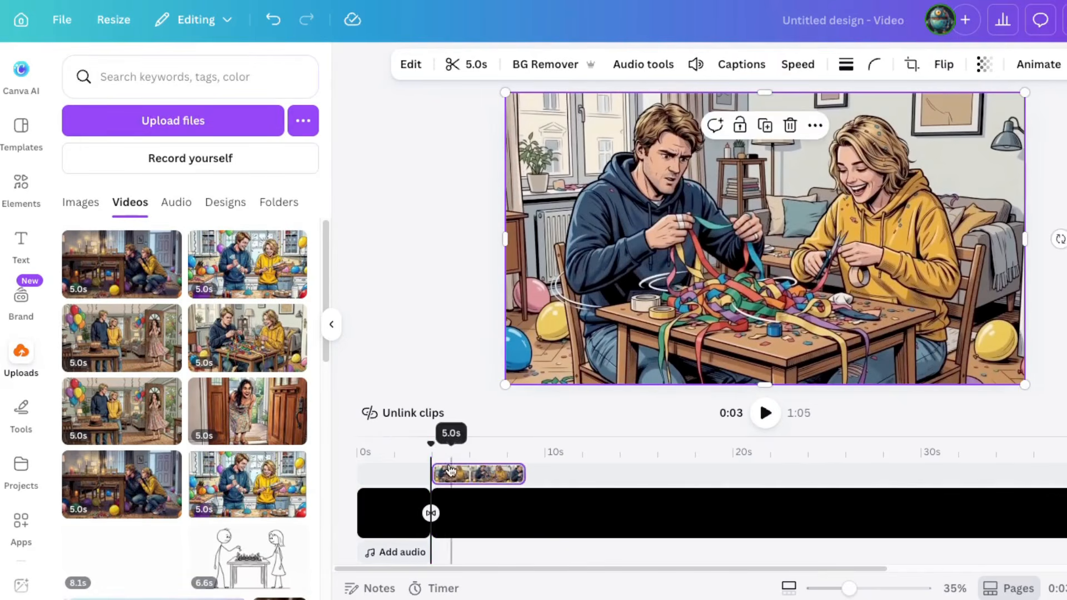
{"action": "left_click", "coordinate": [430, 513]}
Step: Add the kitchen cake-decorating clip directly after the ribbon clip on the same track
{"action": "left_click", "coordinate": [20, 351]}
{"action": "left_click_drag", "start_coordinate": [247, 338], "coordinate": [554, 496]}
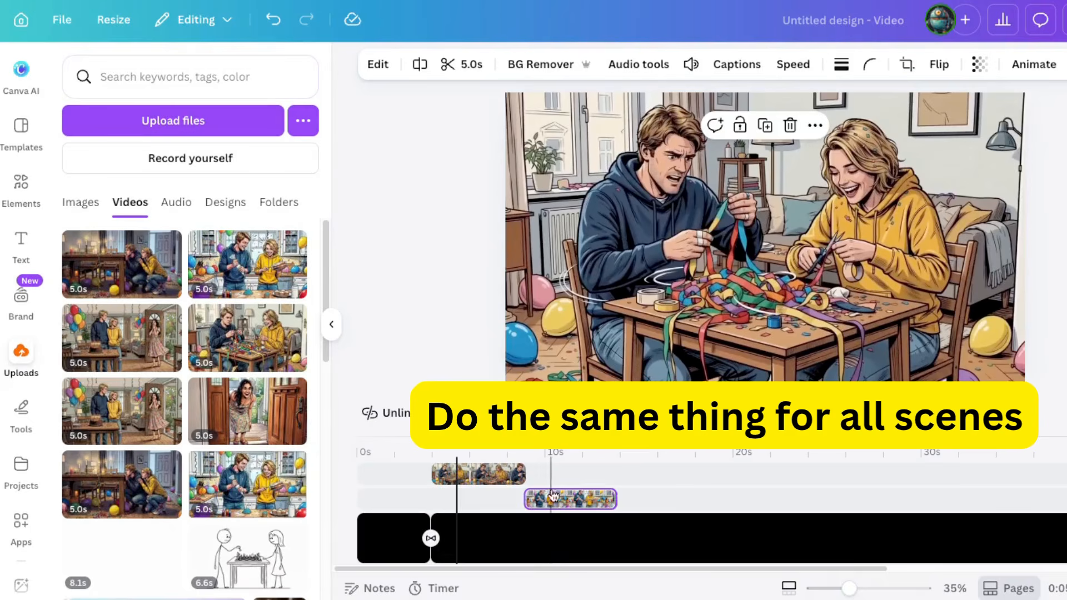
{"action": "left_click_drag", "start_coordinate": [485, 471], "coordinate": [479, 493]}
{"action": "left_click_drag", "start_coordinate": [616, 476], "coordinate": [568, 476]}
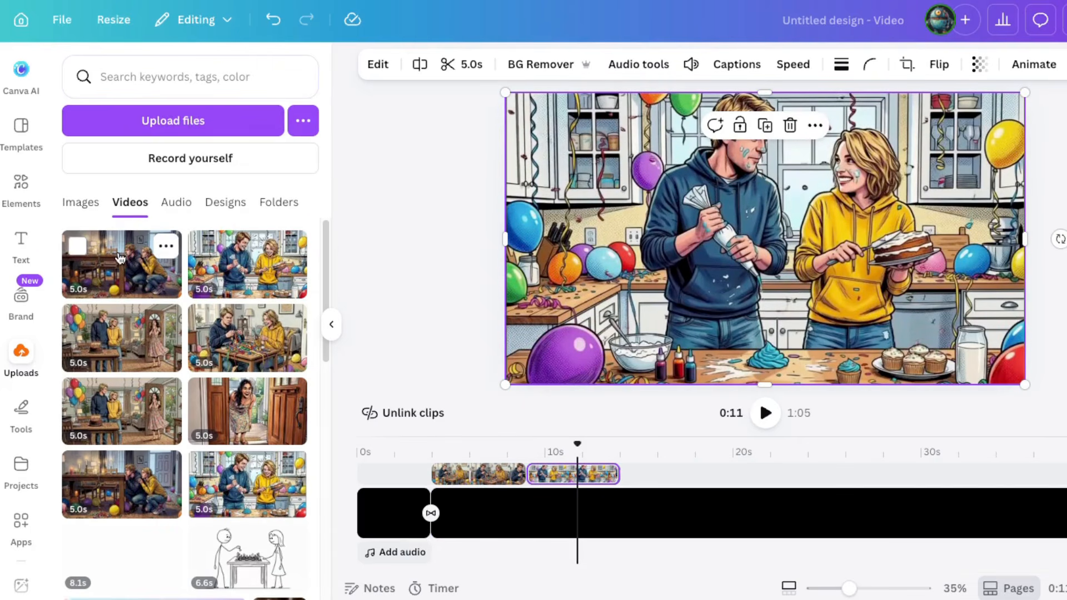
Step: Append the candlelit hiding clip, the woman-at-the-doorway clip and the birthday surprise clip in that order
{"action": "left_click_drag", "start_coordinate": [120, 257], "coordinate": [672, 477]}
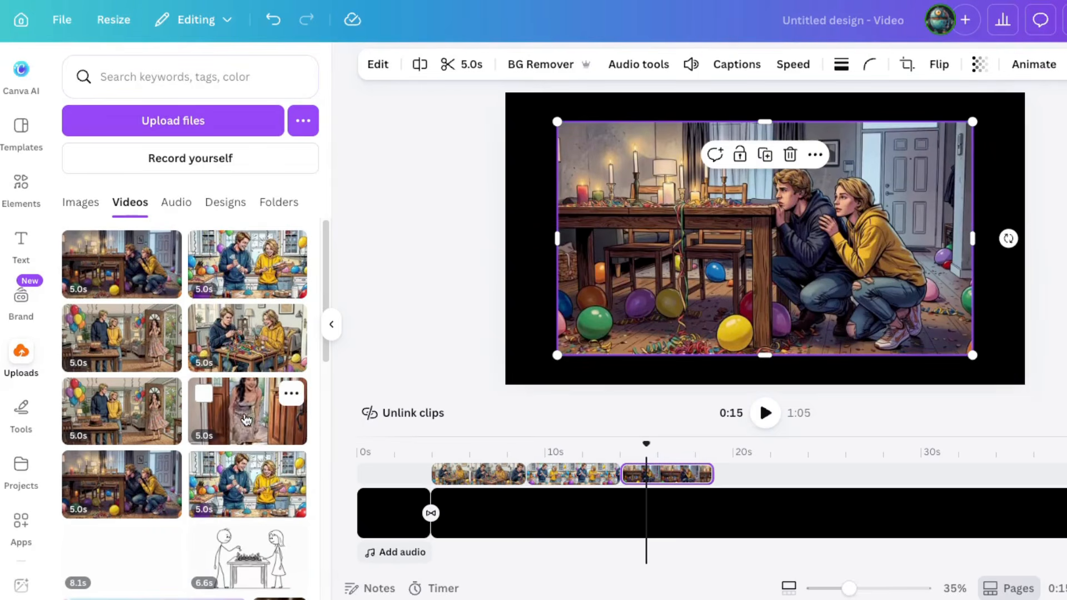
{"action": "left_click_drag", "start_coordinate": [246, 419], "coordinate": [754, 476]}
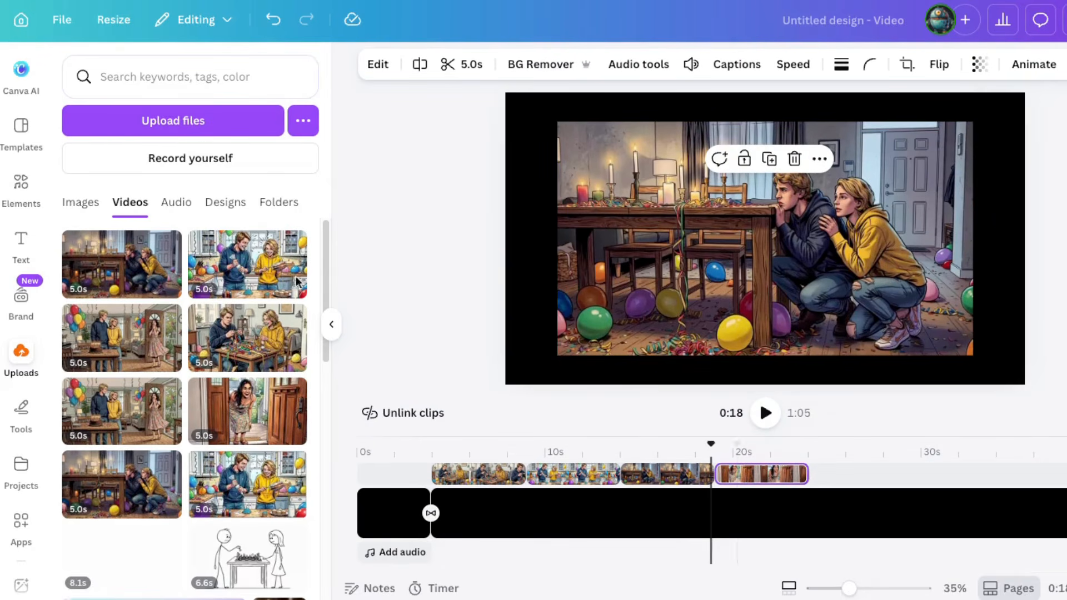
{"action": "left_click_drag", "start_coordinate": [127, 339], "coordinate": [875, 473]}
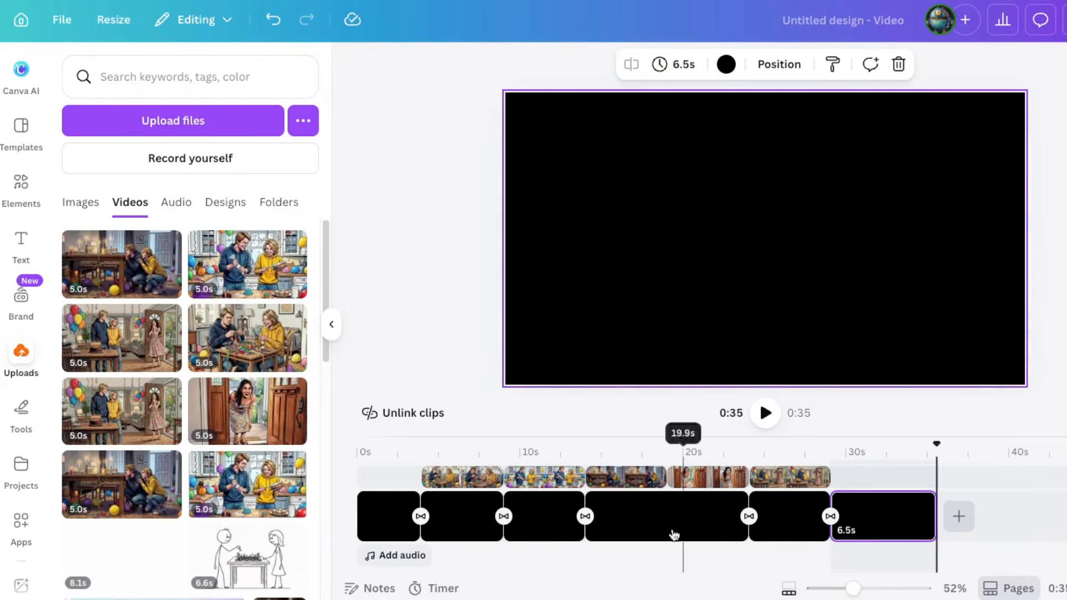
Step: Split the 10-second black page where the doorway clip begins, add a transition at the cut and play back the sequence
{"action": "left_click", "coordinate": [545, 553]}
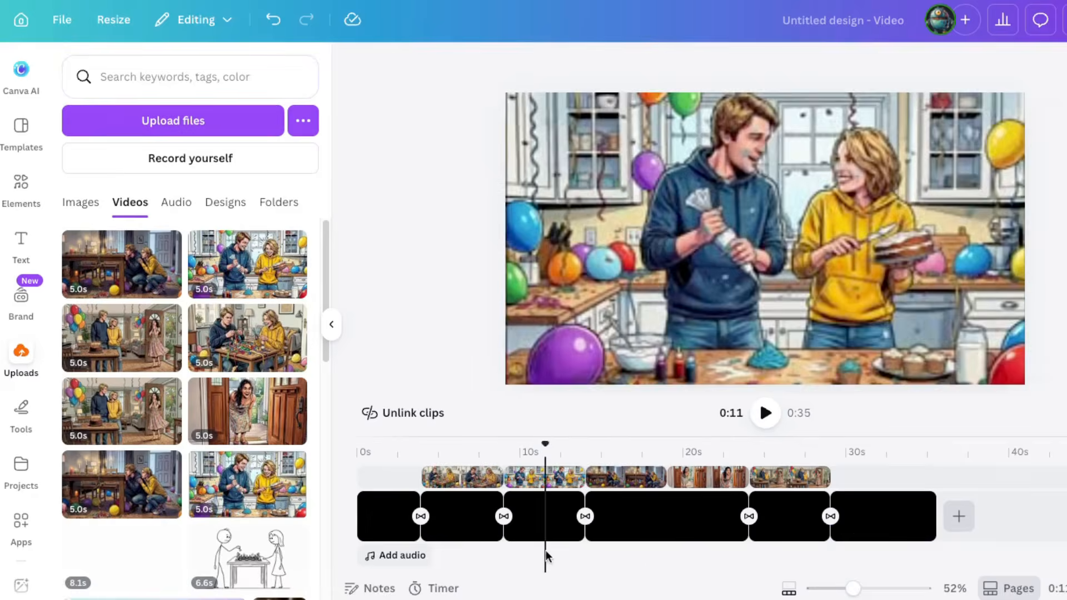
{"action": "left_click", "coordinate": [632, 545]}
{"action": "left_click", "coordinate": [394, 516]}
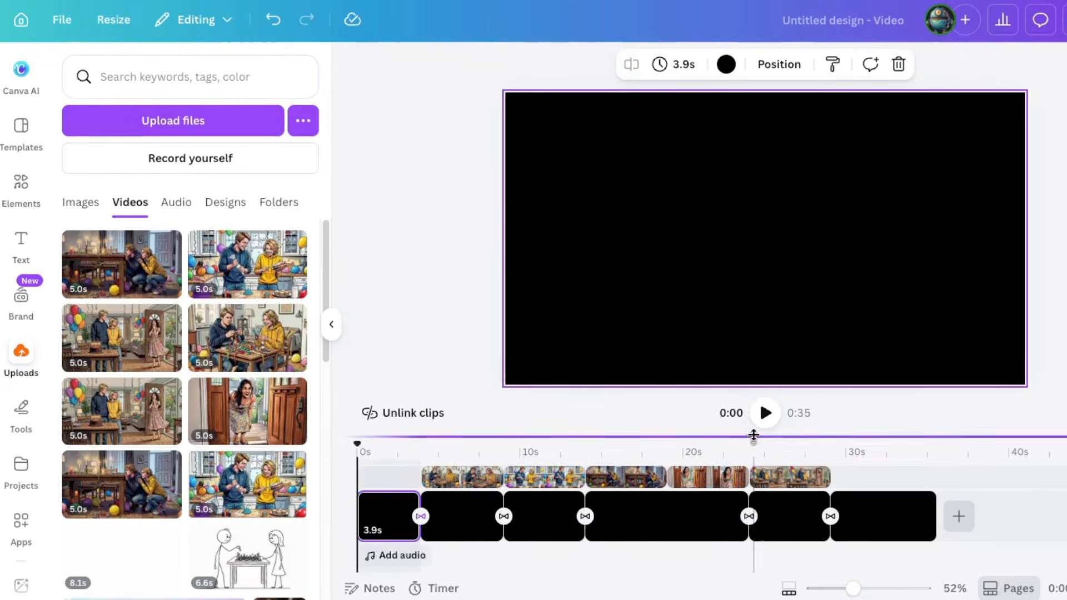
{"action": "left_click", "coordinate": [761, 426]}
{"action": "left_click", "coordinate": [670, 528]}
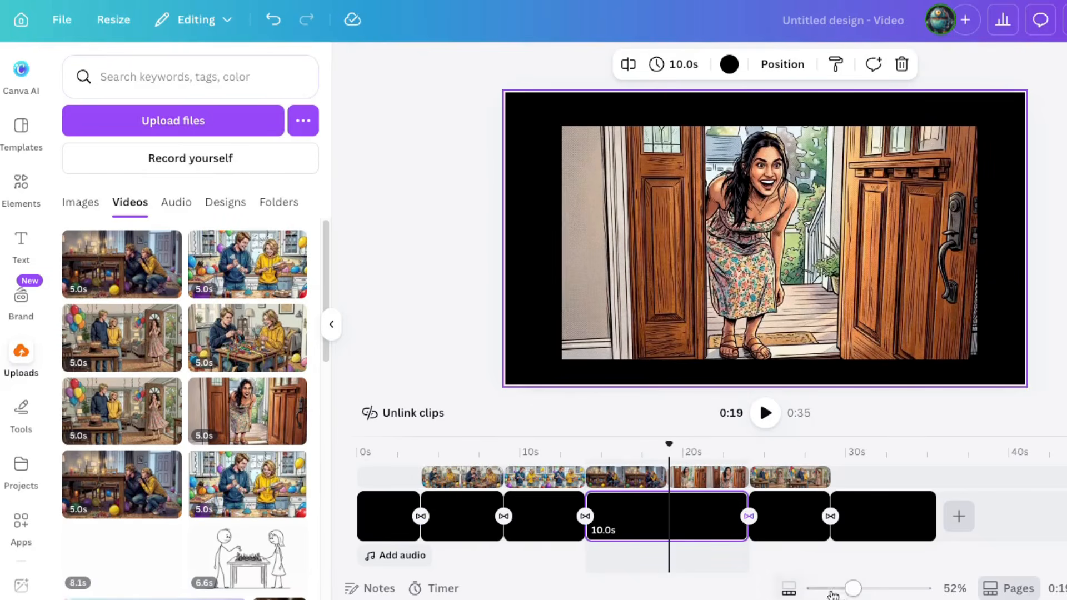
{"action": "left_click_drag", "start_coordinate": [853, 588], "coordinate": [867, 588]}
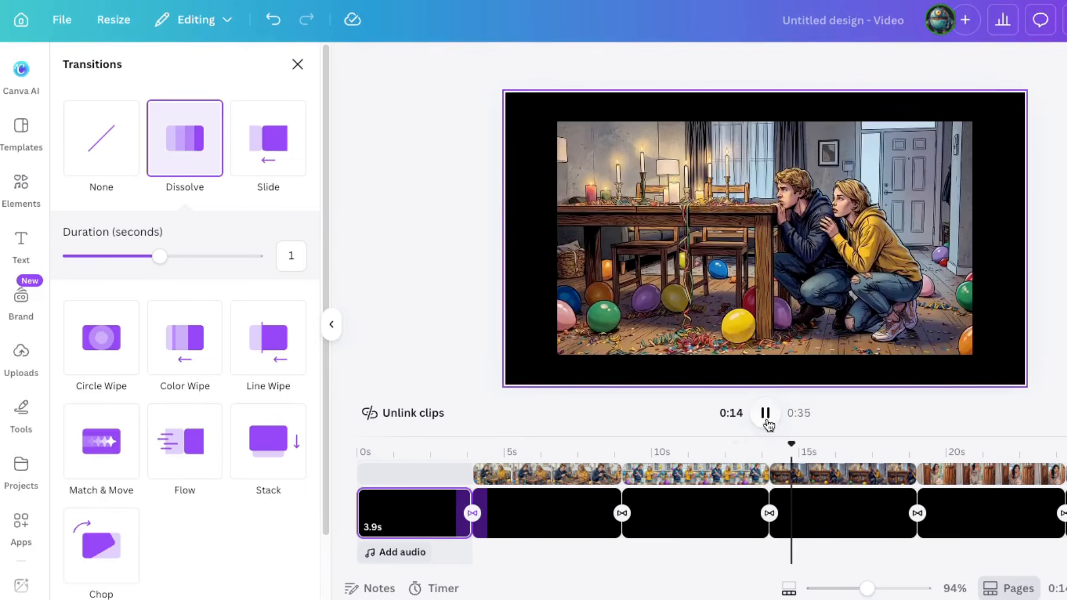
{"action": "left_click", "coordinate": [766, 421]}
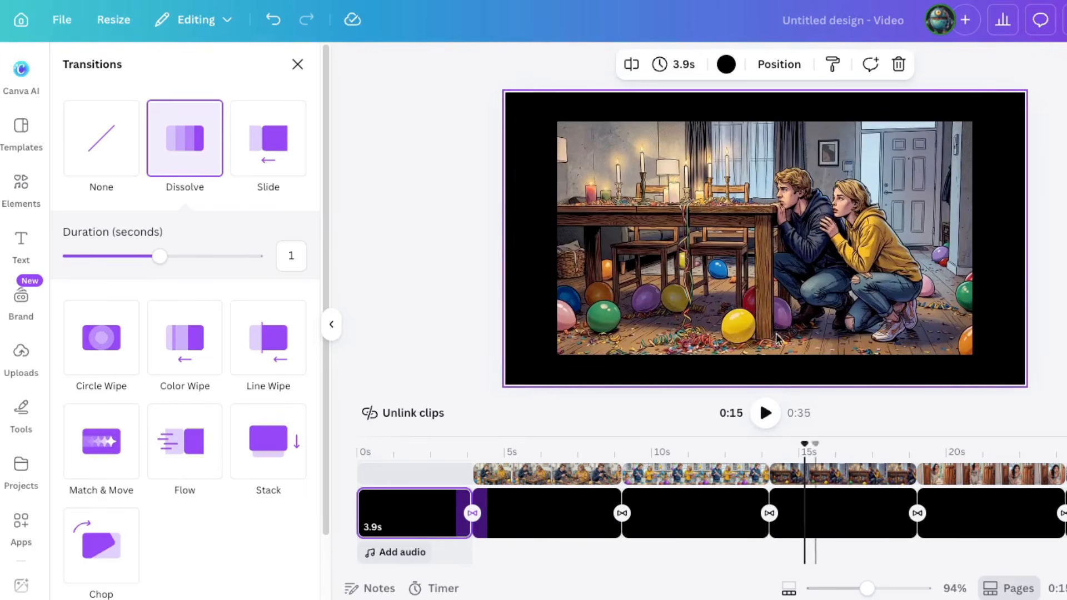
Step: Reposition and enlarge the clip of the couple hiding by the candlelit table so it fills the whole frame
{"action": "left_click", "coordinate": [530, 474]}
{"action": "left_click", "coordinate": [700, 474]}
{"action": "left_click", "coordinate": [840, 476]}
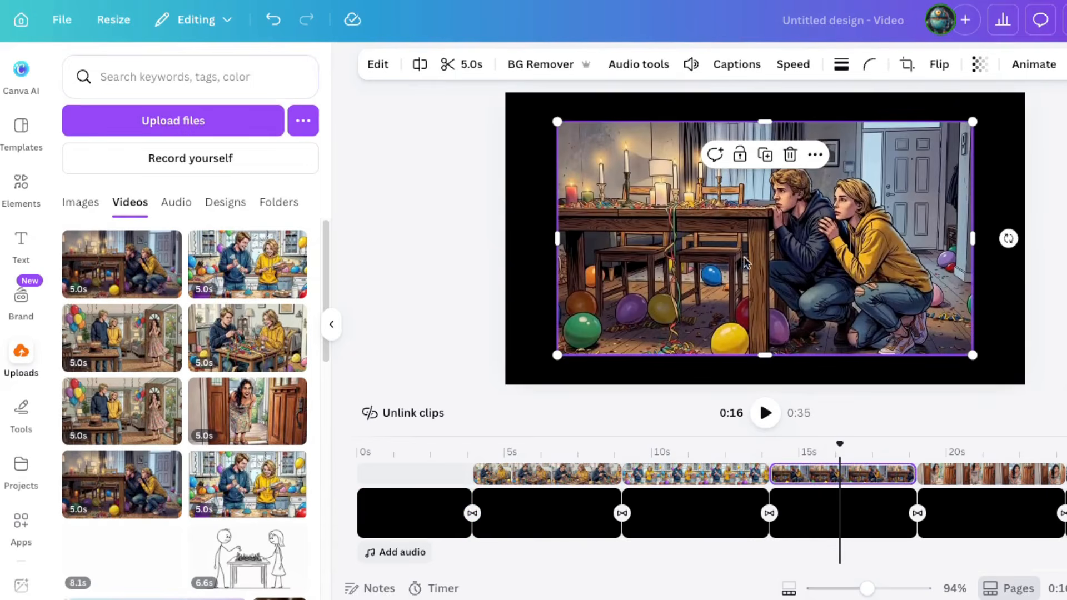
{"action": "left_click_drag", "start_coordinate": [745, 263], "coordinate": [693, 234]}
{"action": "left_click_drag", "start_coordinate": [921, 325], "coordinate": [1022, 389]}
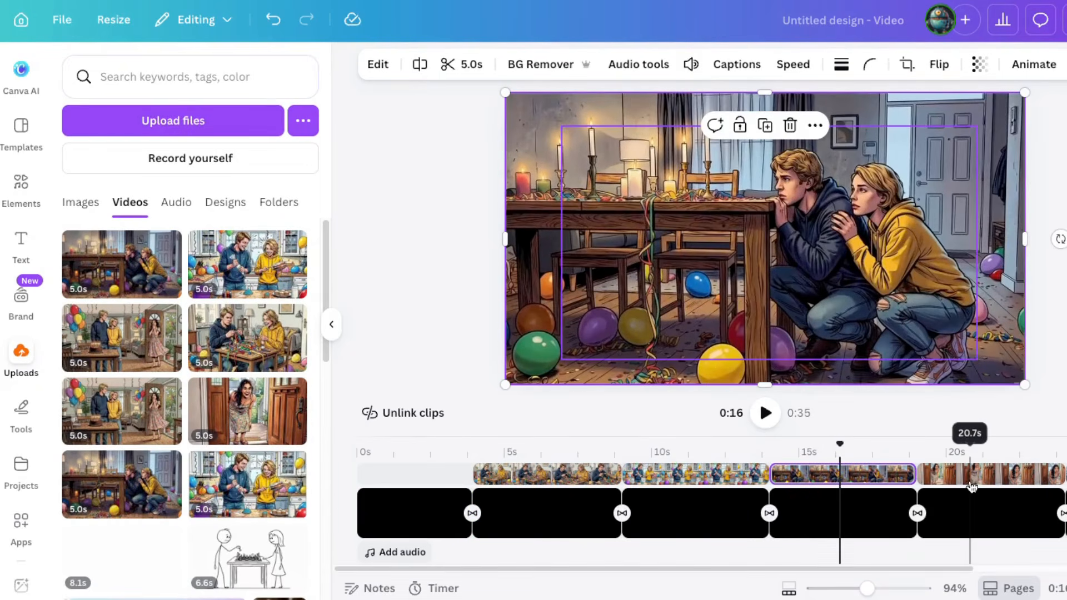
Step: Move the woman-at-the-doorway clip to the frame's corner and scale it up to fill the frame
{"action": "left_click", "coordinate": [971, 487]}
{"action": "left_click_drag", "start_coordinate": [734, 286], "coordinate": [680, 244]}
{"action": "left_click_drag", "start_coordinate": [921, 324], "coordinate": [1021, 395]}
Step: Move and scale the final birthday surprise clip so it covers the full frame
{"action": "left_click_drag", "start_coordinate": [805, 571], "coordinate": [986, 571]}
{"action": "left_click", "coordinate": [884, 475]}
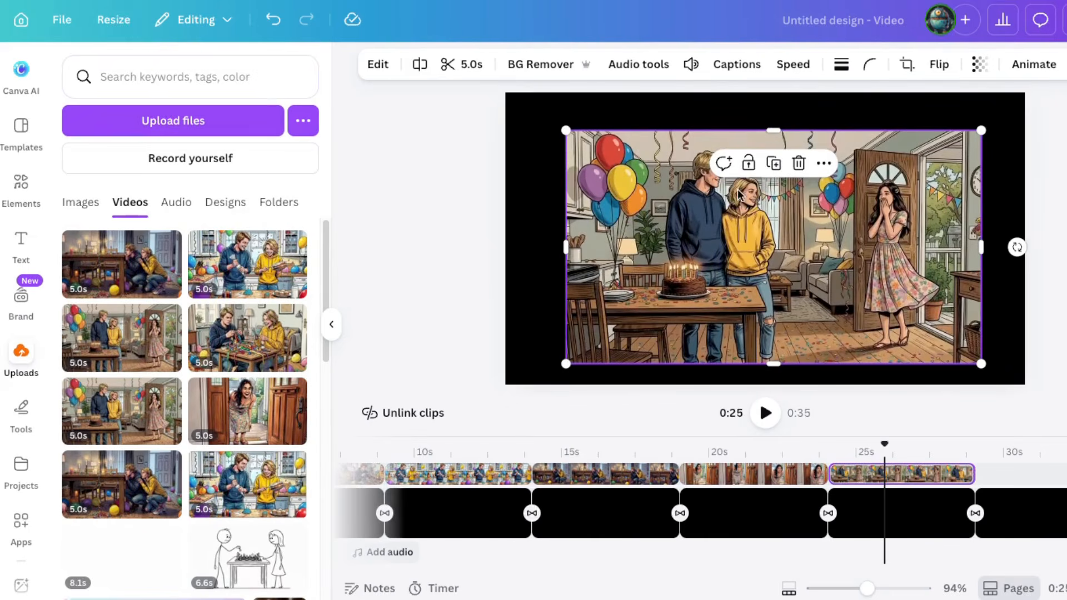
{"action": "left_click_drag", "start_coordinate": [739, 196], "coordinate": [679, 160]}
{"action": "left_click_drag", "start_coordinate": [920, 324], "coordinate": [1021, 395]}
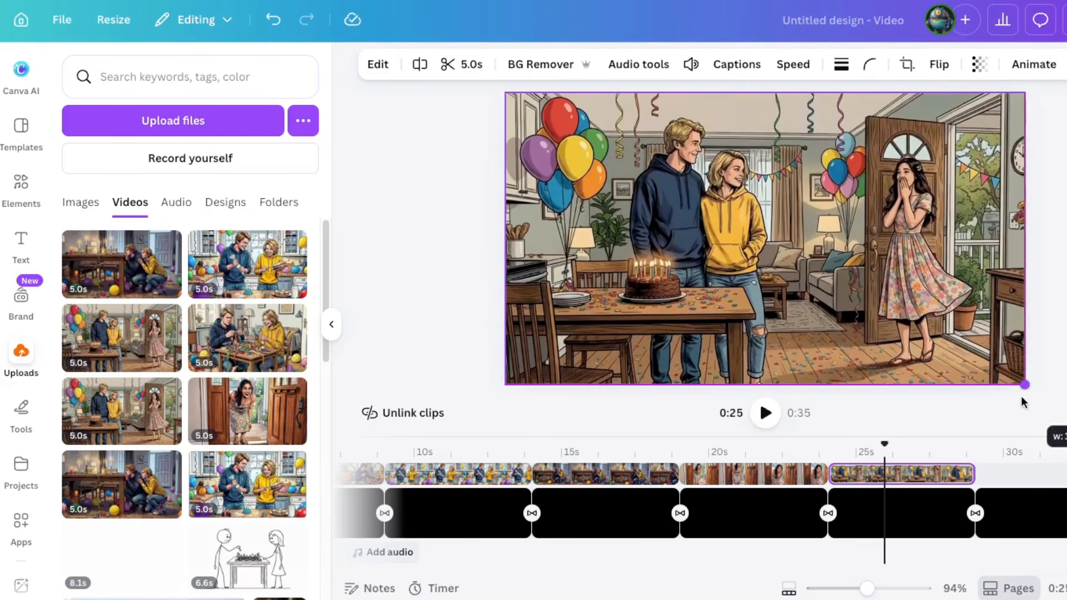
{"action": "left_click_drag", "start_coordinate": [752, 569], "coordinate": [528, 569]}
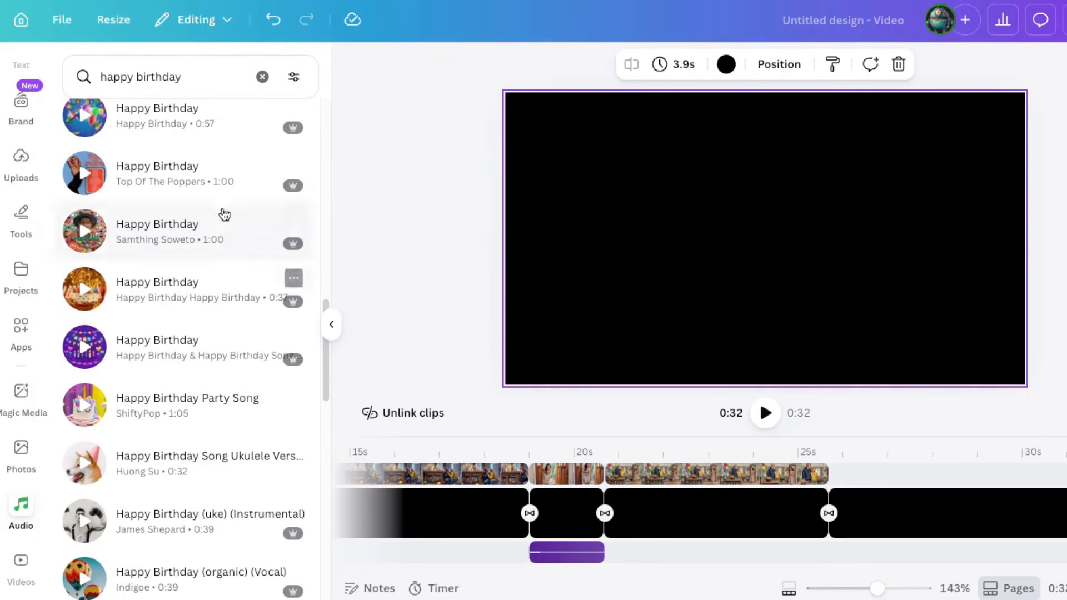
Step: Upload the happy-birthday music file and show the uploaded audio files
{"action": "mouse_move", "coordinate": [296, 252]}
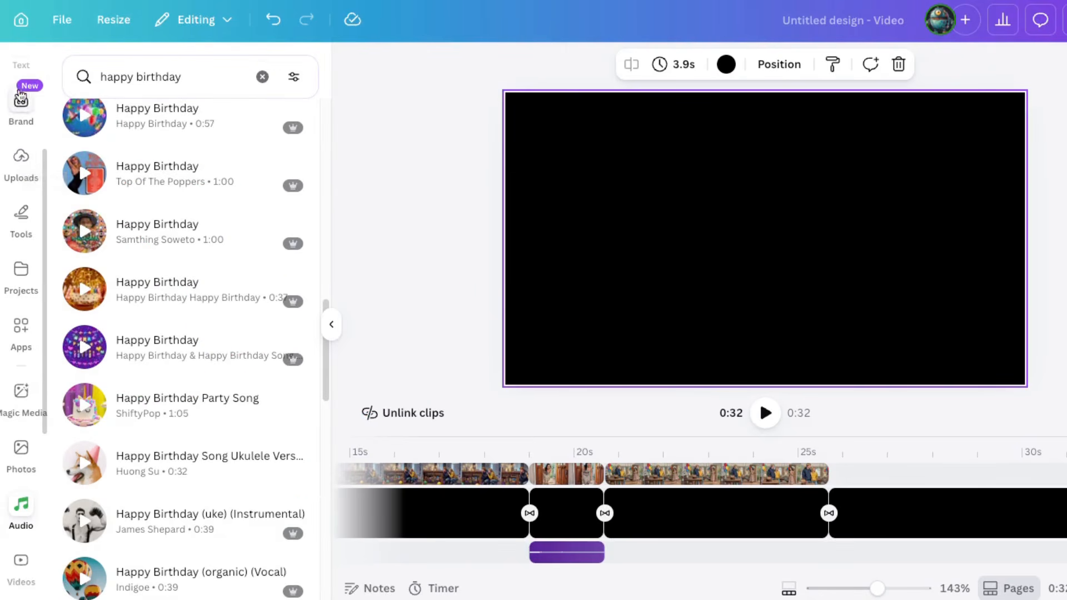
{"action": "left_click", "coordinate": [22, 157]}
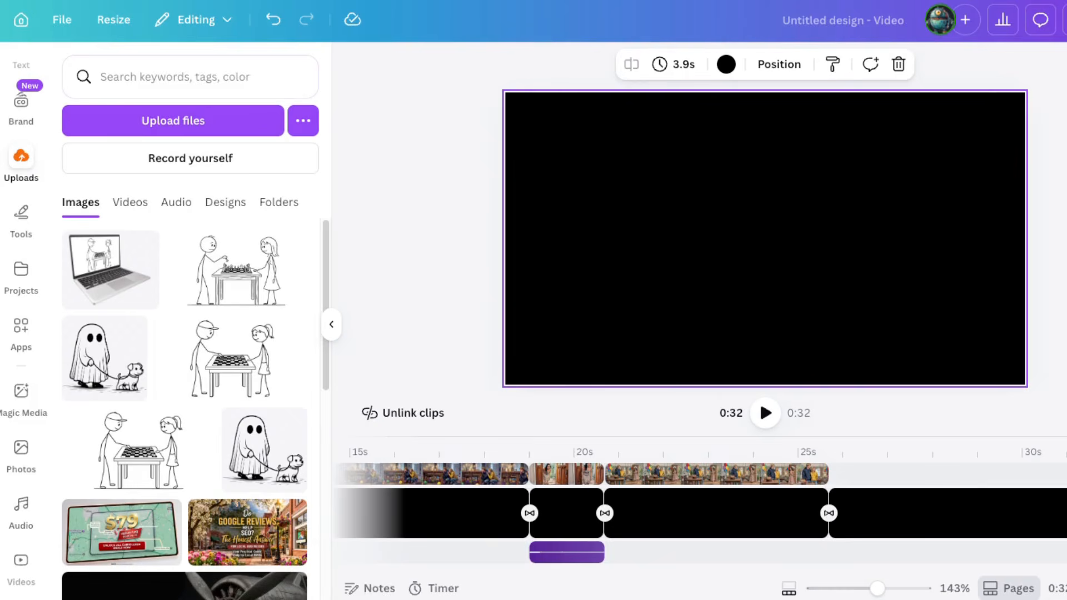
{"action": "left_click", "coordinate": [177, 202]}
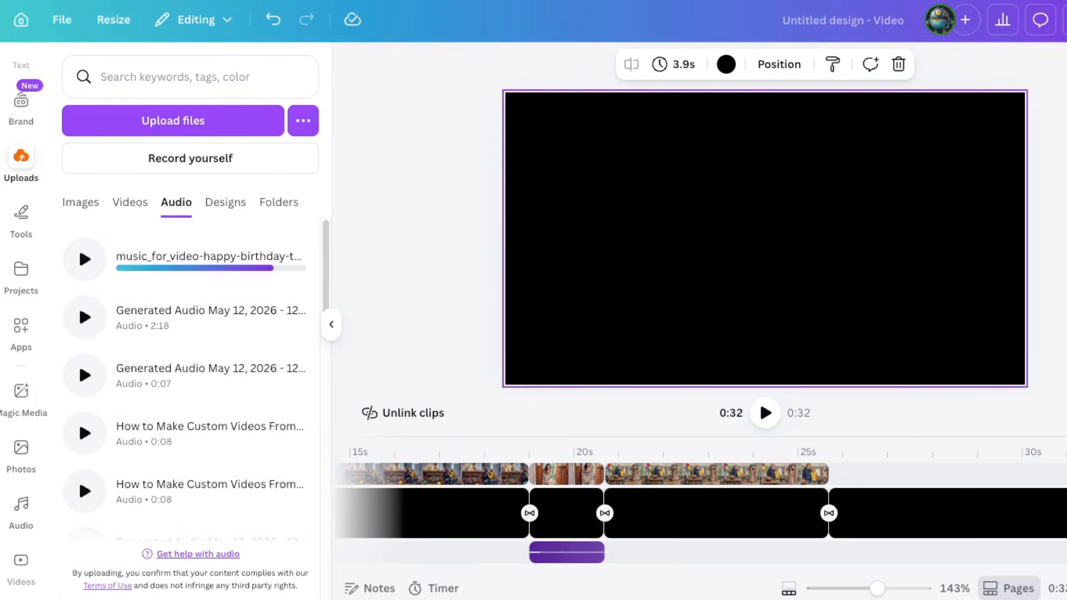
Step: Add the uploaded happy-birthday music file to the timeline from the very start of the video
{"action": "left_click_drag", "start_coordinate": [786, 571], "coordinate": [298, 580]}
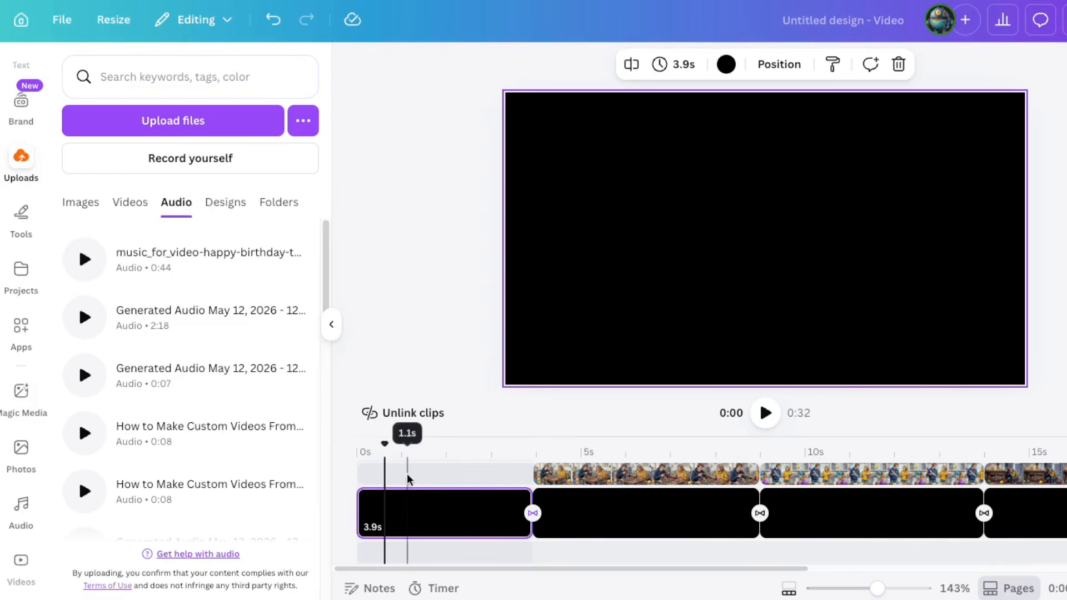
{"action": "left_click", "coordinate": [359, 432]}
{"action": "left_click", "coordinate": [136, 258]}
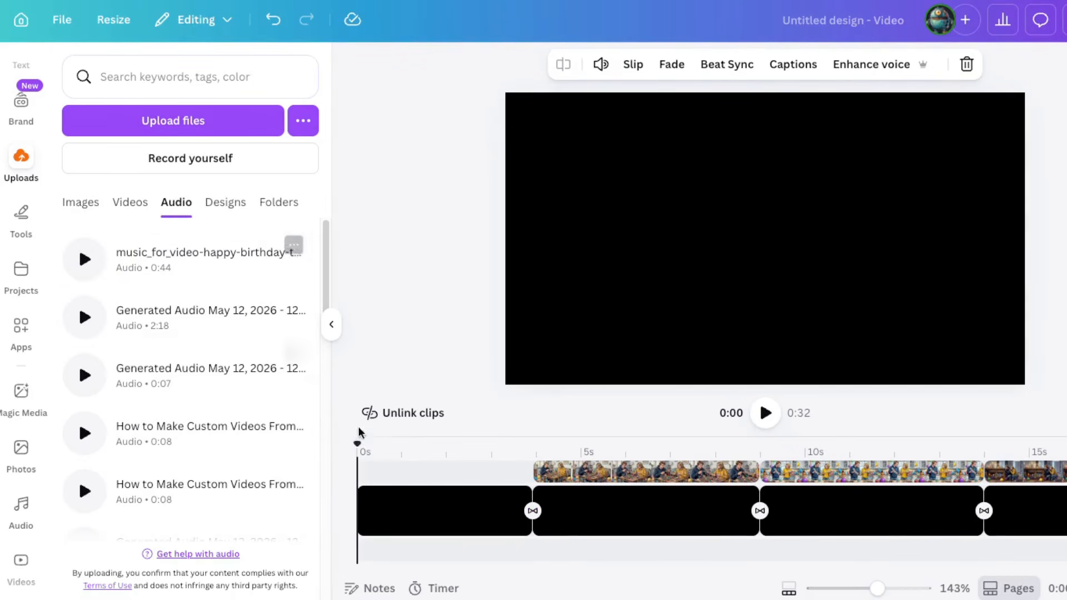
Step: Lower the background music's volume and set its fade-out to 1.5 s
{"action": "left_click", "coordinate": [601, 65]}
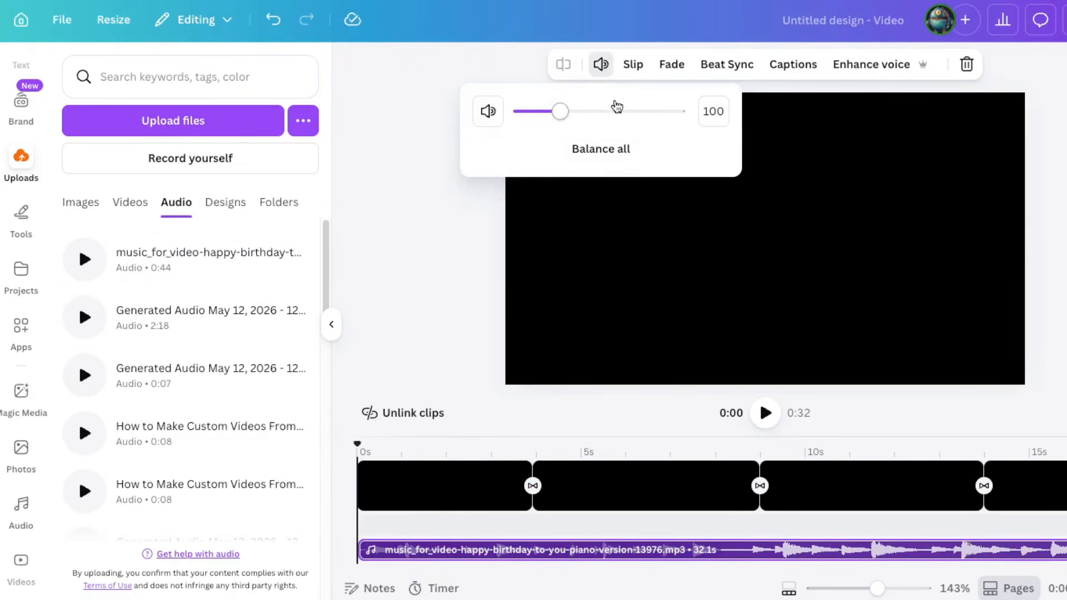
{"action": "left_click_drag", "start_coordinate": [462, 573], "coordinate": [778, 572]}
{"action": "left_click", "coordinate": [679, 65]}
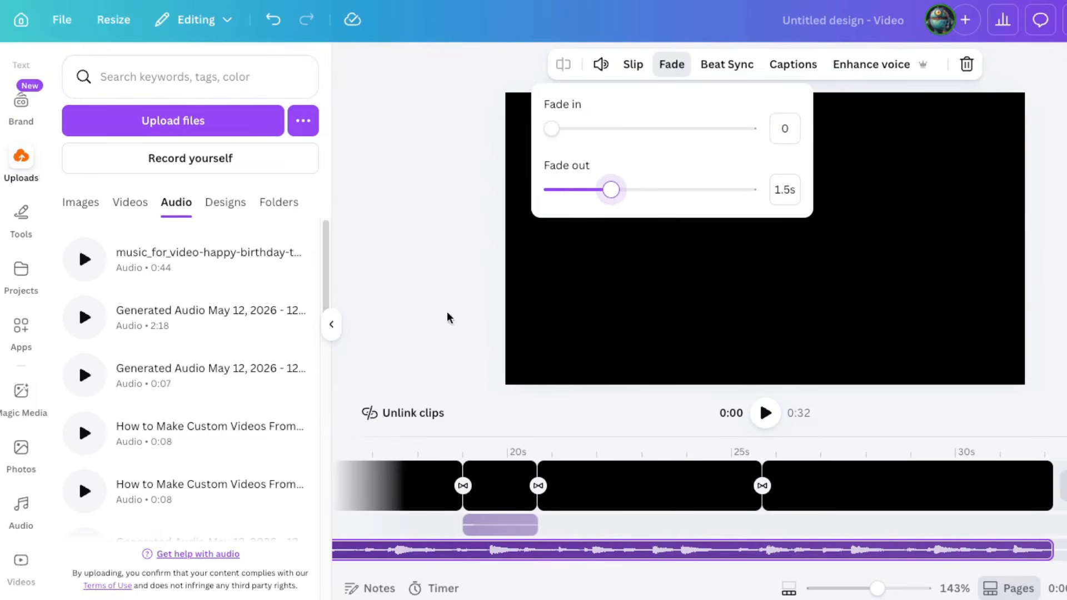
Step: Select the black opening page and search the stock videos for "smoke"
{"action": "left_click_drag", "start_coordinate": [702, 572], "coordinate": [389, 572]}
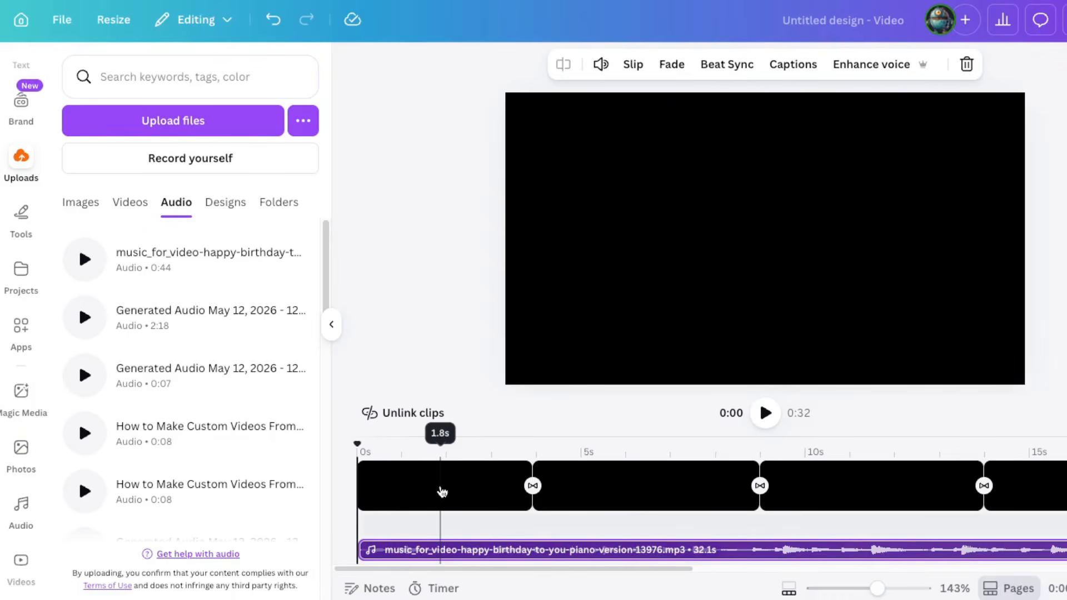
{"action": "left_click", "coordinate": [436, 493]}
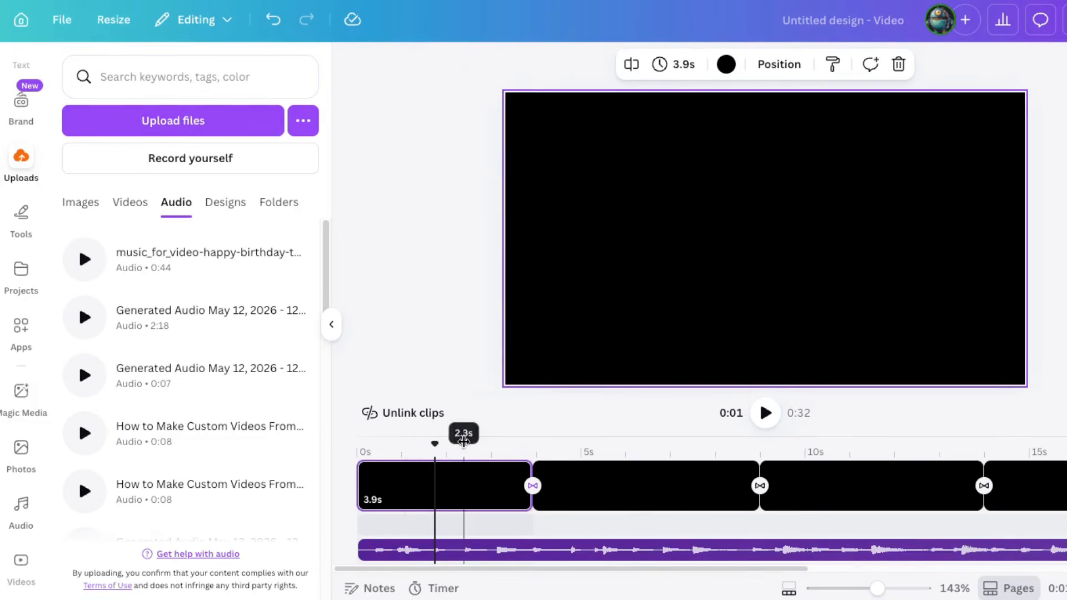
{"action": "scroll", "coordinate": [21, 333], "scroll_direction": "down", "scroll_amount": 1}
{"action": "left_click", "coordinate": [21, 525]}
{"action": "left_click", "coordinate": [127, 76]}
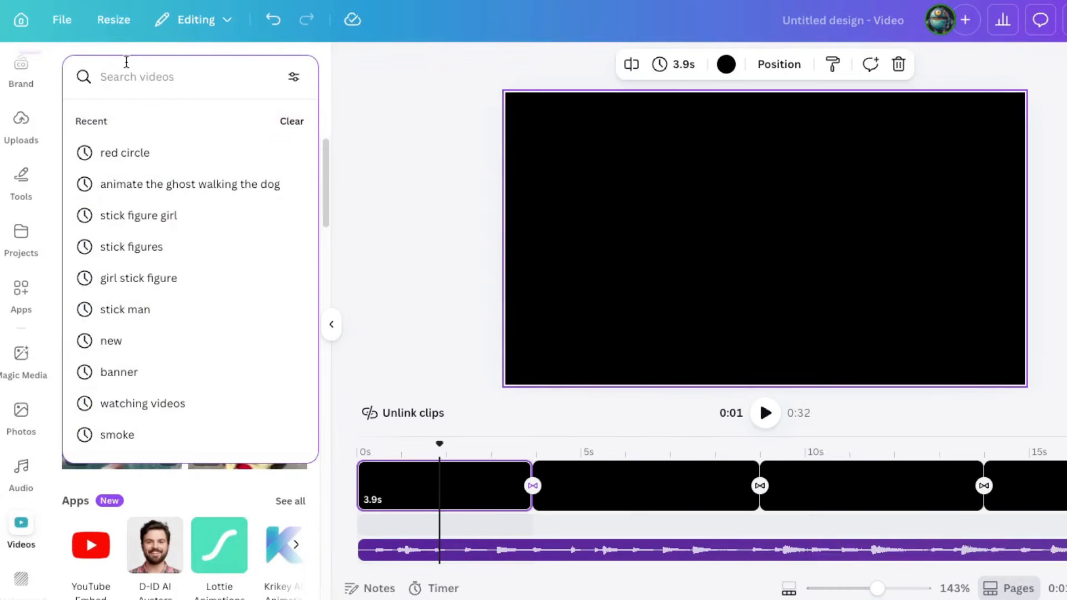
{"action": "type", "text": "smoke"}
{"action": "key", "text": "Return"}
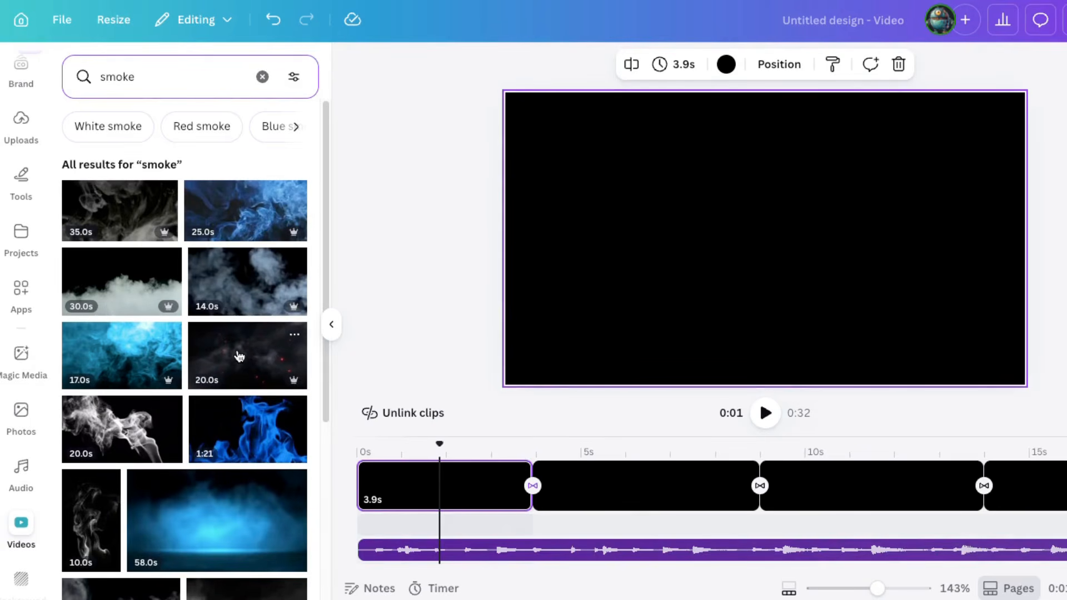
Step: Place the dark smoke video with red sparks on the opening page, scale it to fill the frame, and preview it
{"action": "left_click_drag", "start_coordinate": [239, 355], "coordinate": [439, 473]}
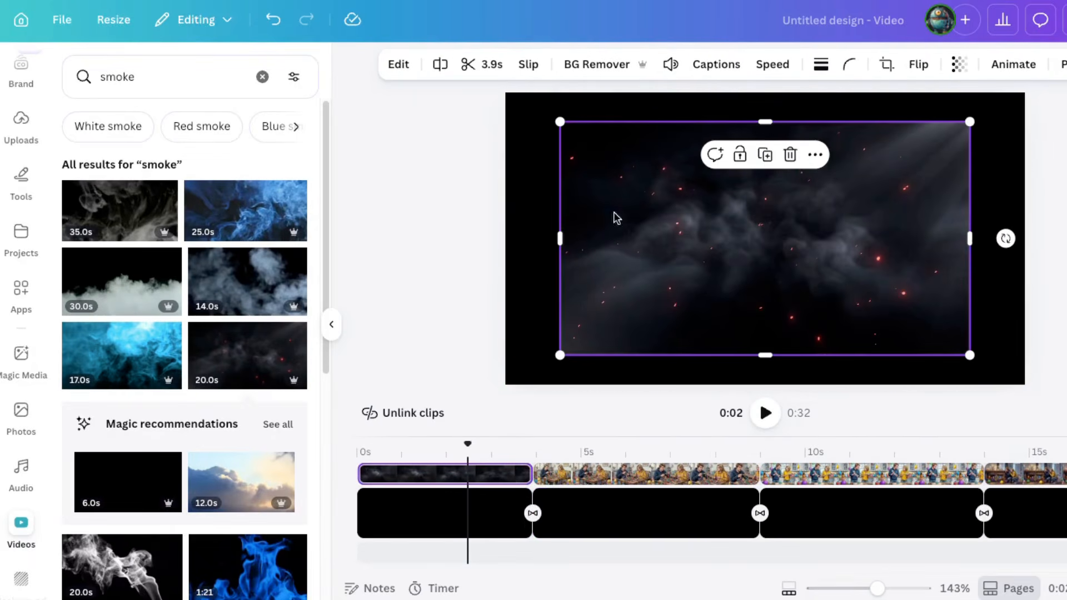
{"action": "left_click_drag", "start_coordinate": [617, 218], "coordinate": [605, 172]}
{"action": "left_click_drag", "start_coordinate": [914, 325], "coordinate": [1022, 403]}
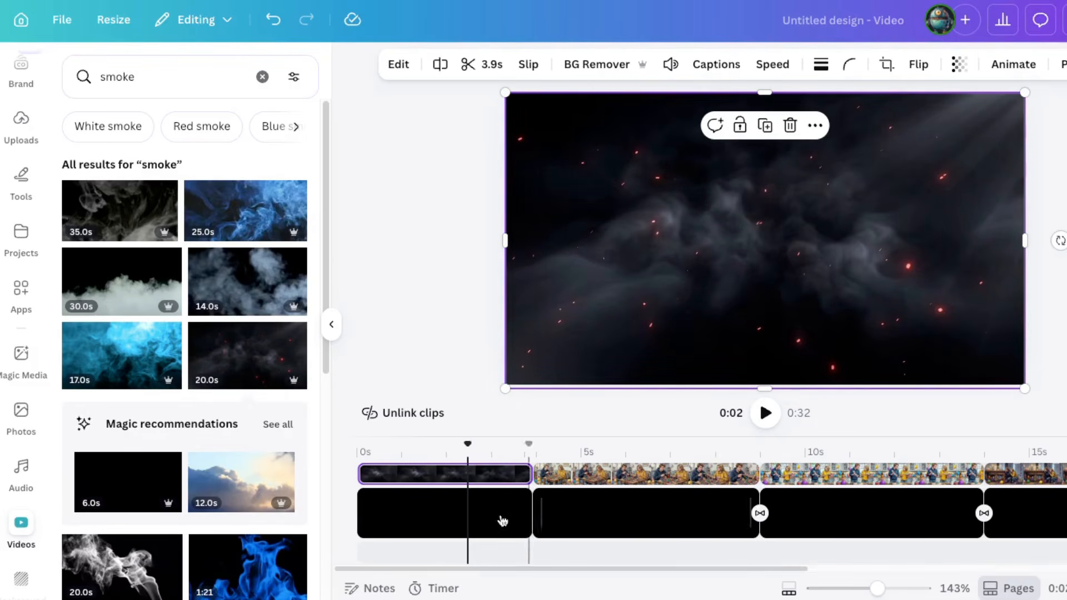
{"action": "left_click", "coordinate": [765, 413]}
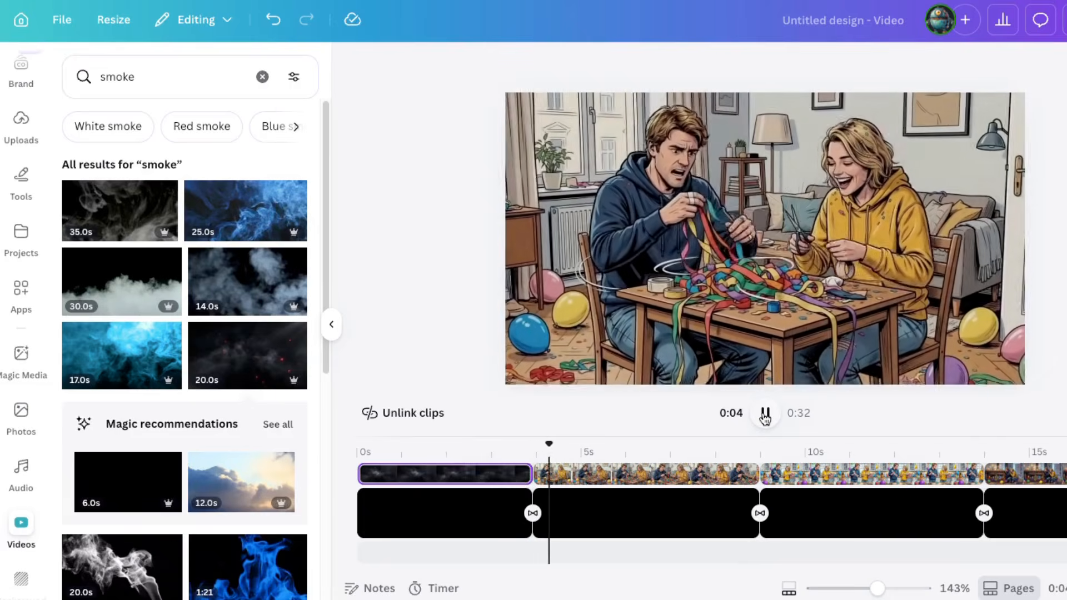
{"action": "left_click", "coordinate": [765, 415]}
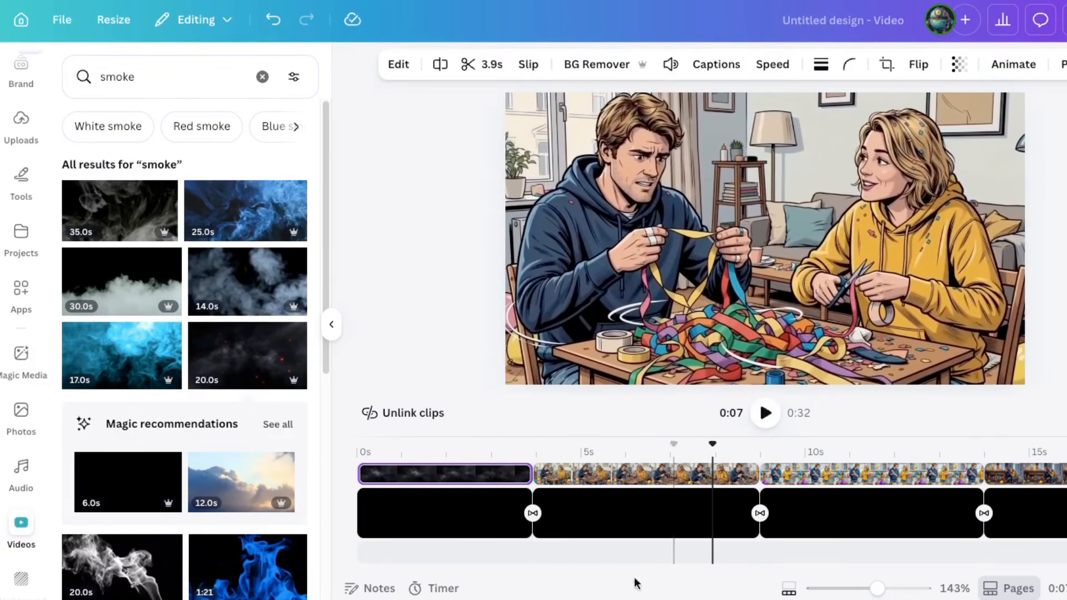
Step: Paste a copy of the smoke clip onto the closing black page and stretch it over the page's length
{"action": "left_click_drag", "start_coordinate": [611, 570], "coordinate": [991, 571]}
{"action": "left_click", "coordinate": [868, 476]}
{"action": "key", "text": "ctrl+v"}
{"action": "left_click_drag", "start_coordinate": [894, 475], "coordinate": [854, 473]}
{"action": "left_click_drag", "start_coordinate": [1004, 479], "coordinate": [1064, 481]}
{"action": "left_click_drag", "start_coordinate": [918, 476], "coordinate": [906, 494]}
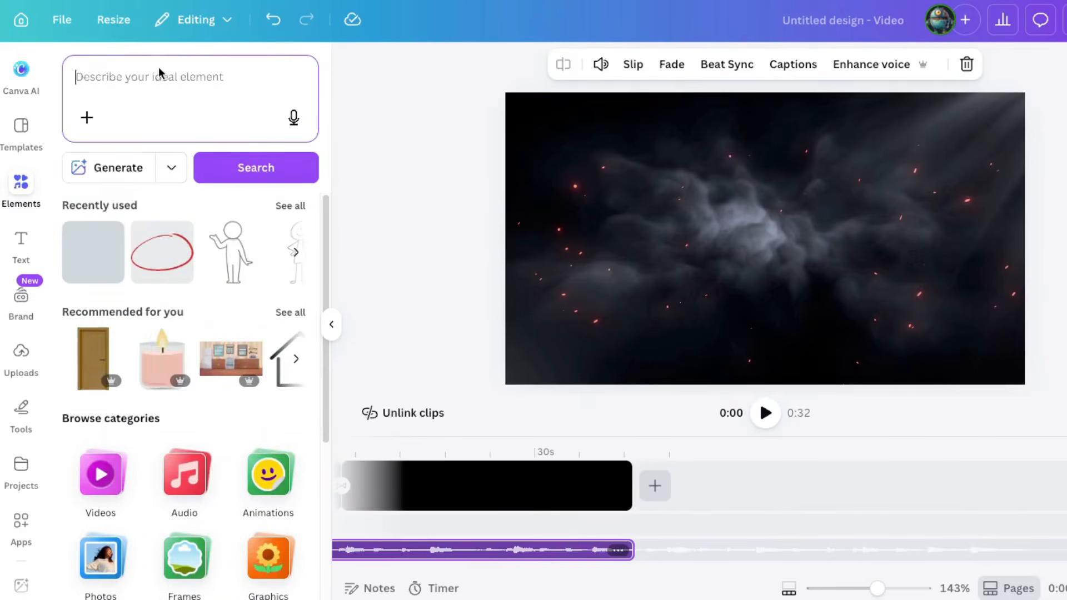
Step: Search the graphics for "happy birthday" and add the gold glitter Happy Birthday lettering over the closing smoke clip
{"action": "left_click", "coordinate": [159, 70]}
{"action": "type", "text": "happy birthday"}
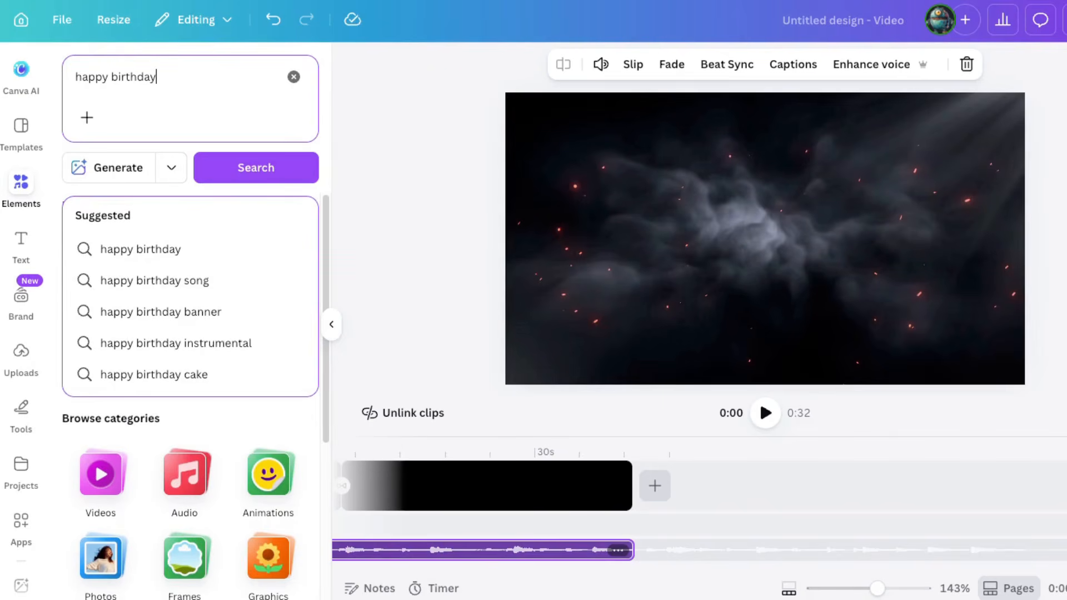
{"action": "key", "text": "Return"}
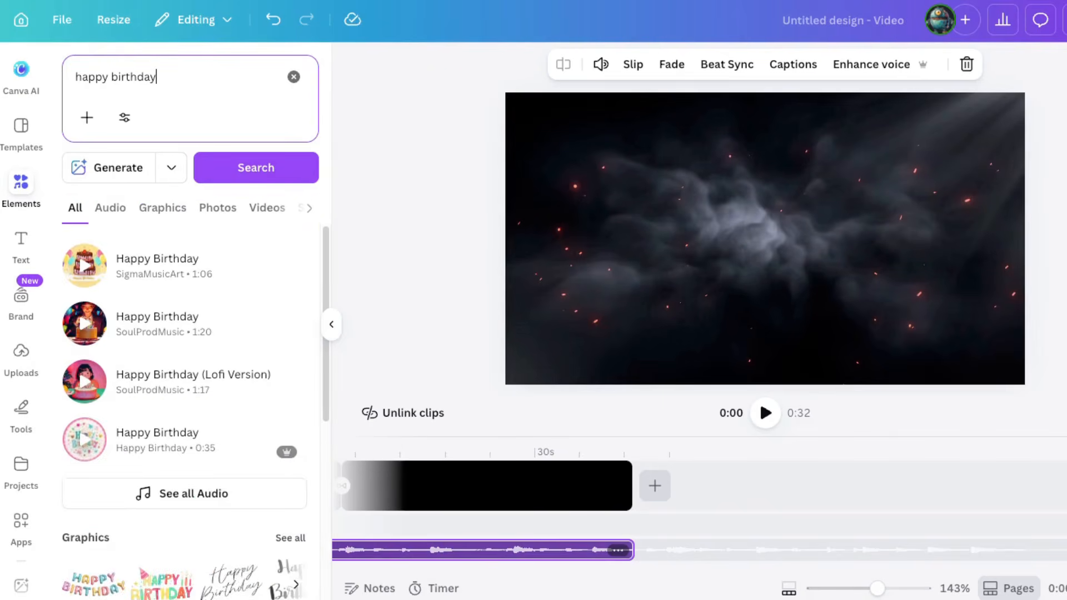
{"action": "left_click", "coordinate": [162, 208]}
{"action": "scroll", "coordinate": [183, 389], "scroll_direction": "down", "scroll_amount": 5}
{"action": "left_click_drag", "start_coordinate": [100, 384], "coordinate": [476, 459]}
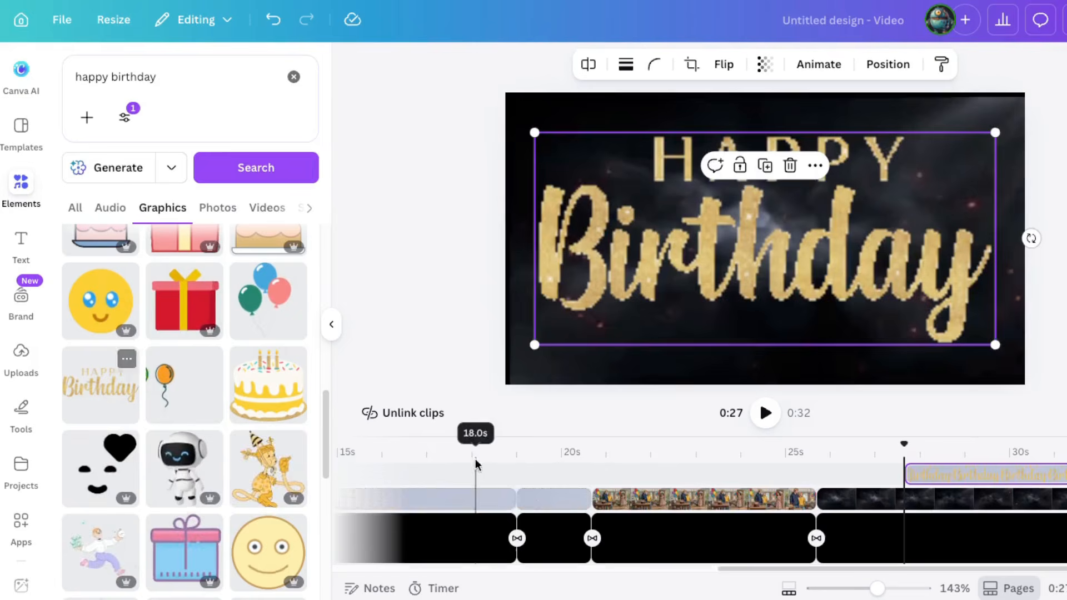
Step: Shift the Happy Birthday lettering to start at about 26 s and apply the Blur animation to it
{"action": "left_click_drag", "start_coordinate": [971, 474], "coordinate": [958, 470]}
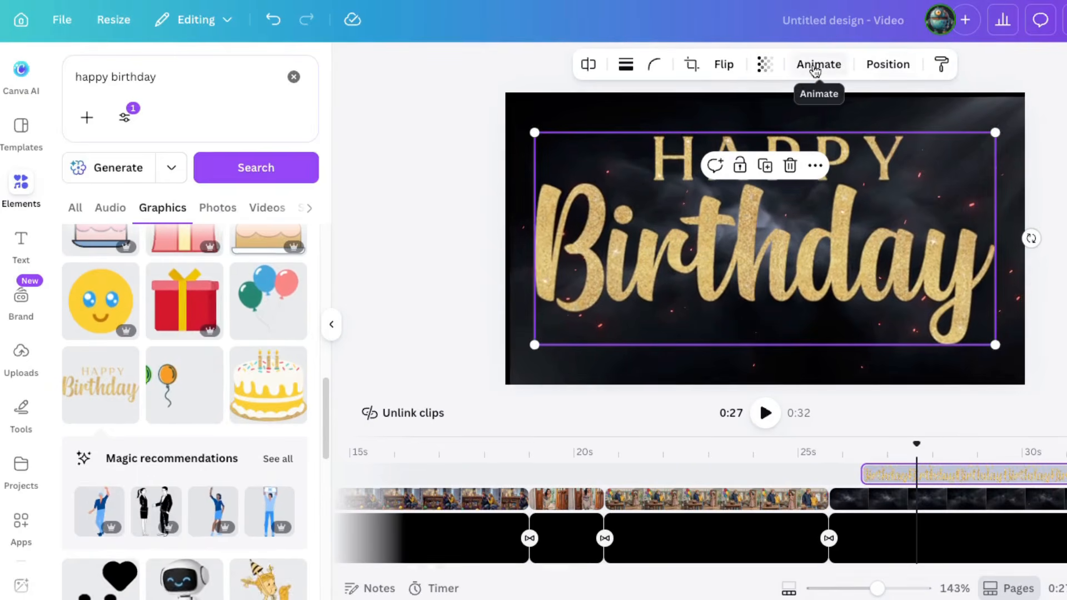
{"action": "left_click", "coordinate": [815, 67]}
{"action": "left_click", "coordinate": [289, 395]}
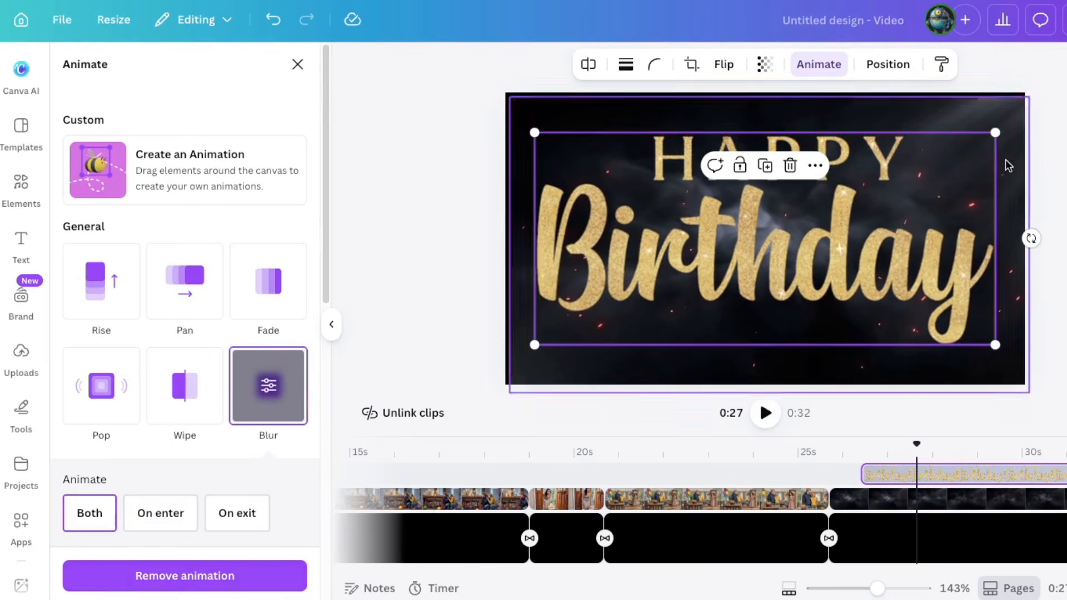
Step: Play back the ending and fine-tune the end of the closing smoke clip on the timeline
{"action": "left_click", "coordinate": [784, 542]}
{"action": "left_click", "coordinate": [765, 413]}
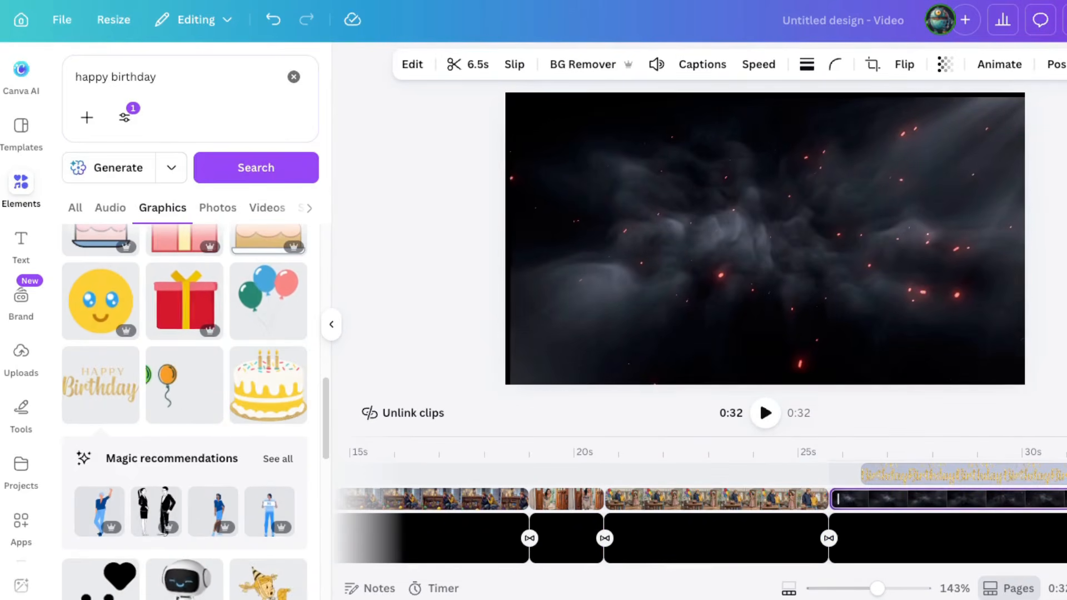
{"action": "left_click_drag", "start_coordinate": [1066, 499], "coordinate": [1062, 499]}
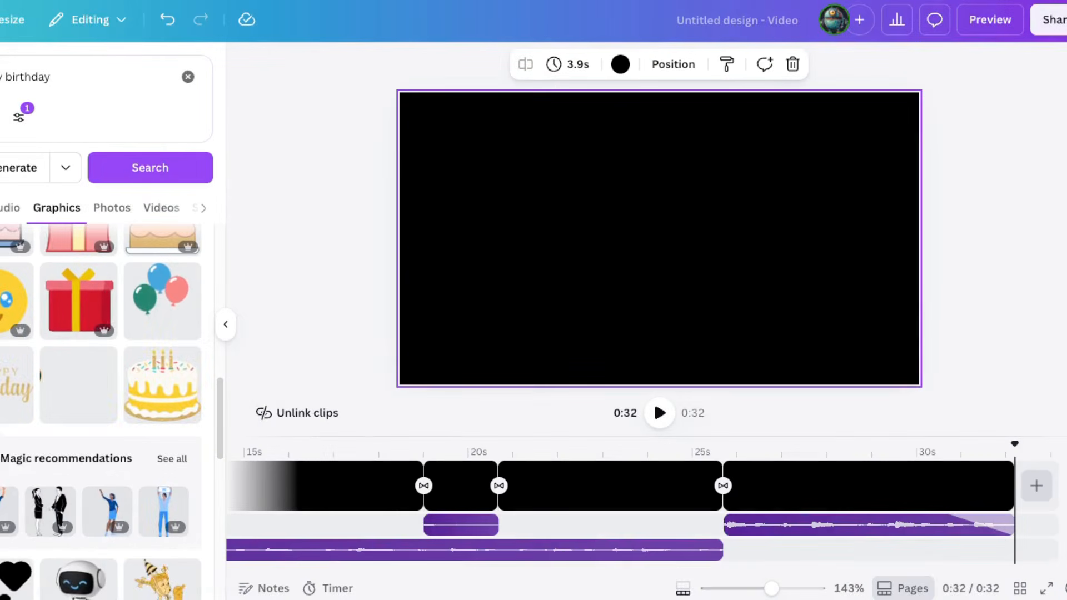
Step: Download the finished design as an MP4 video at 1080p (HD) quality
{"action": "key", "text": "Escape"}
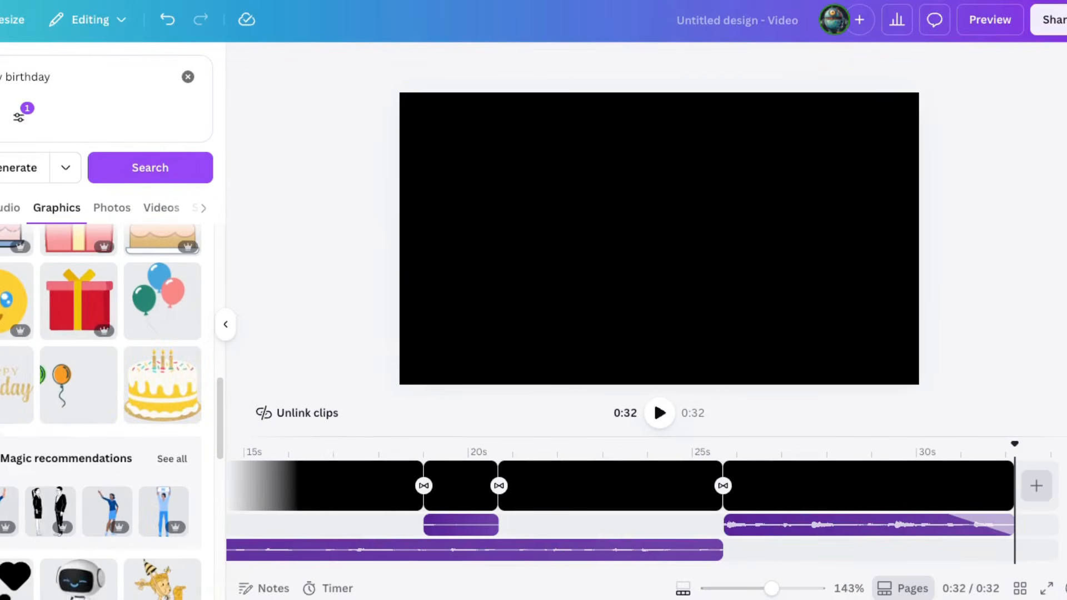
{"action": "left_click", "coordinate": [1036, 33]}
{"action": "left_click", "coordinate": [788, 386]}
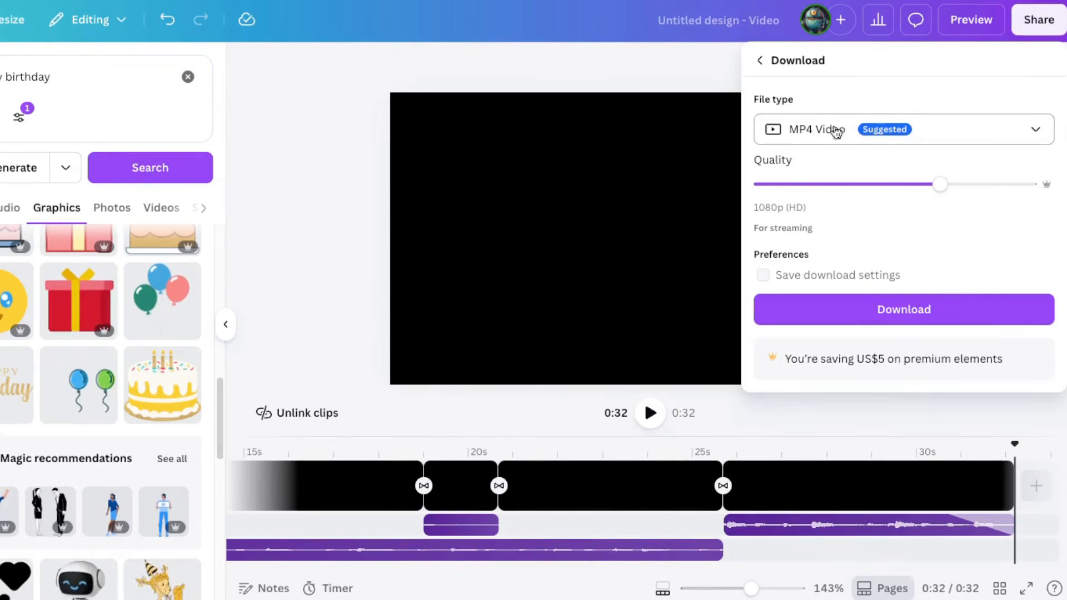
{"action": "left_click", "coordinate": [893, 308]}
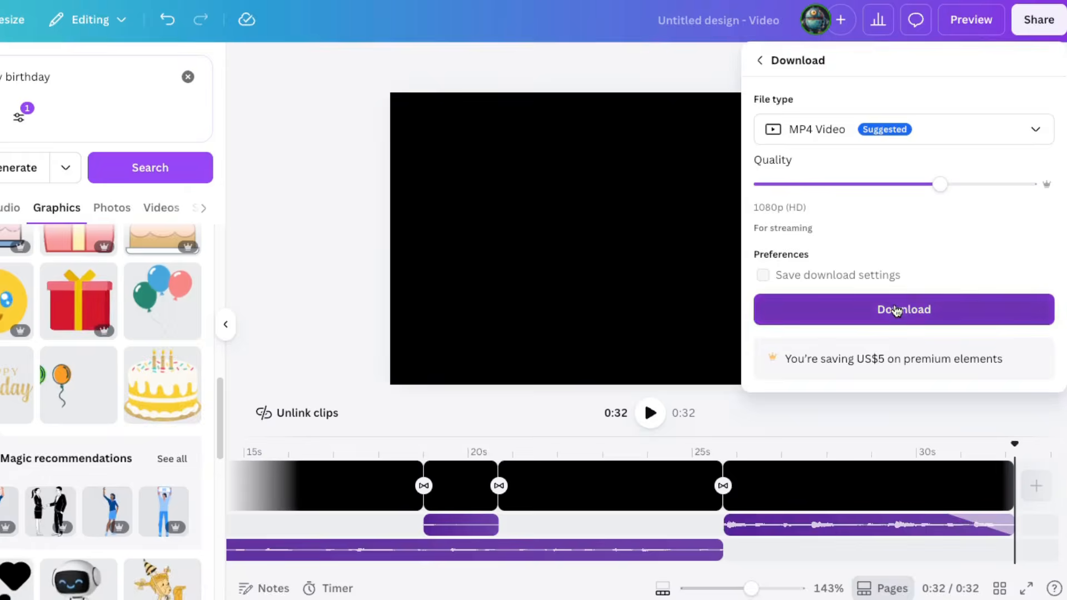